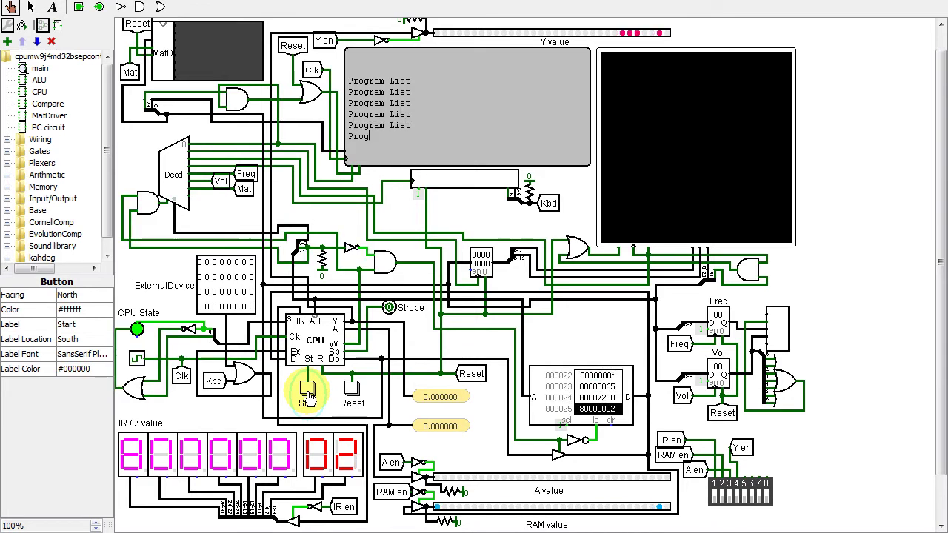
Open the CPU block's subcircuit while the display keeps printing 'Program List'
double_click(318, 344)
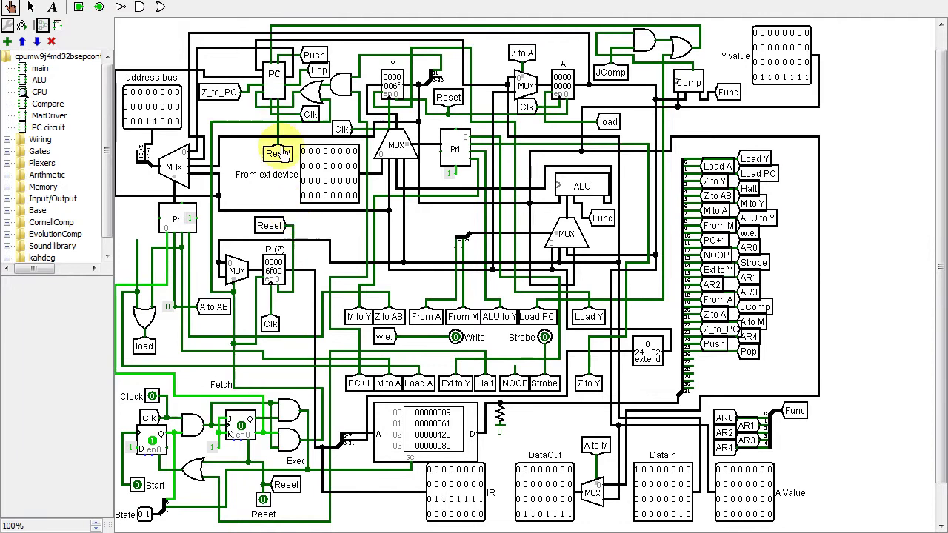
Select the PC block inside the CPU and enter the PC circuit
click(276, 86)
double_click(276, 85)
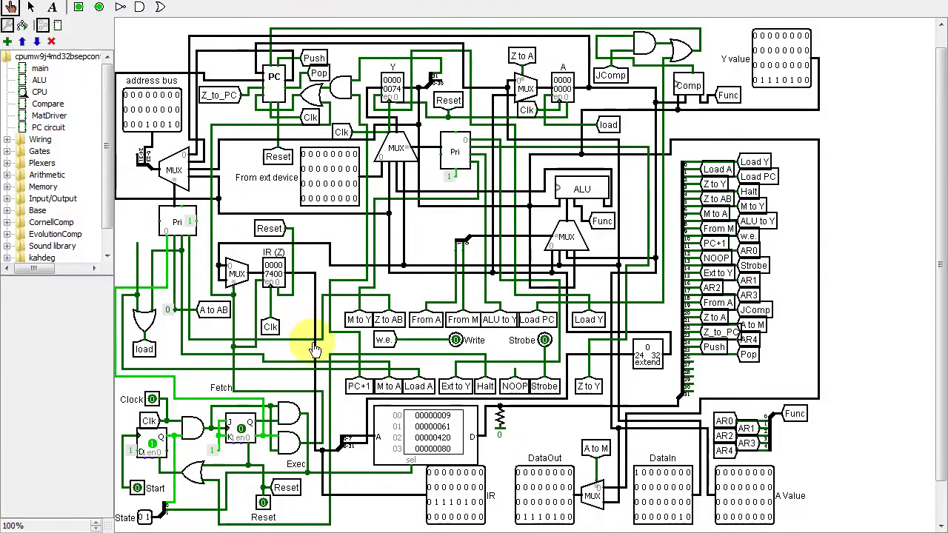
Back in Logisim, open the PC circuit to watch its live call stack memory
click(274, 85)
double_click(274, 85)
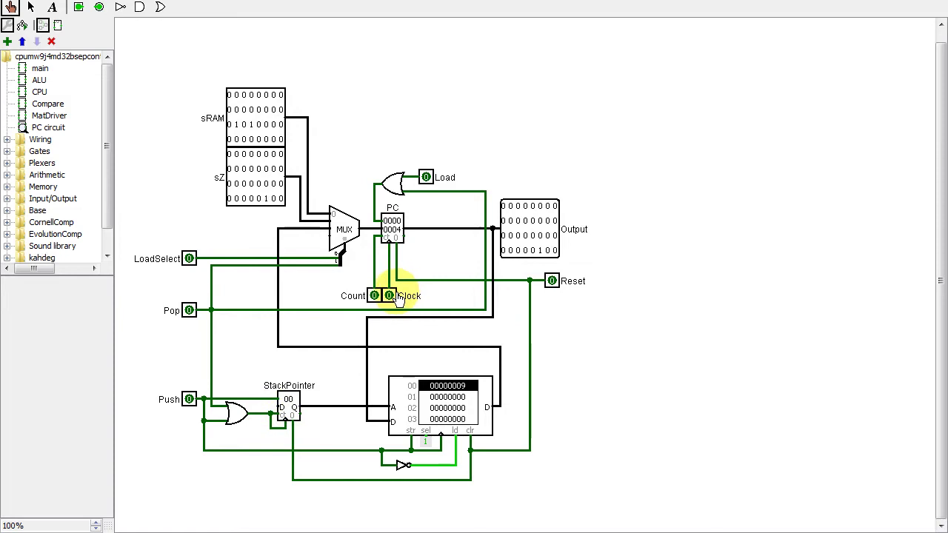
Check the StackPointer and PC counter settings, then open the ROM with Edit Contents
key(ctrl+2)
click(287, 415)
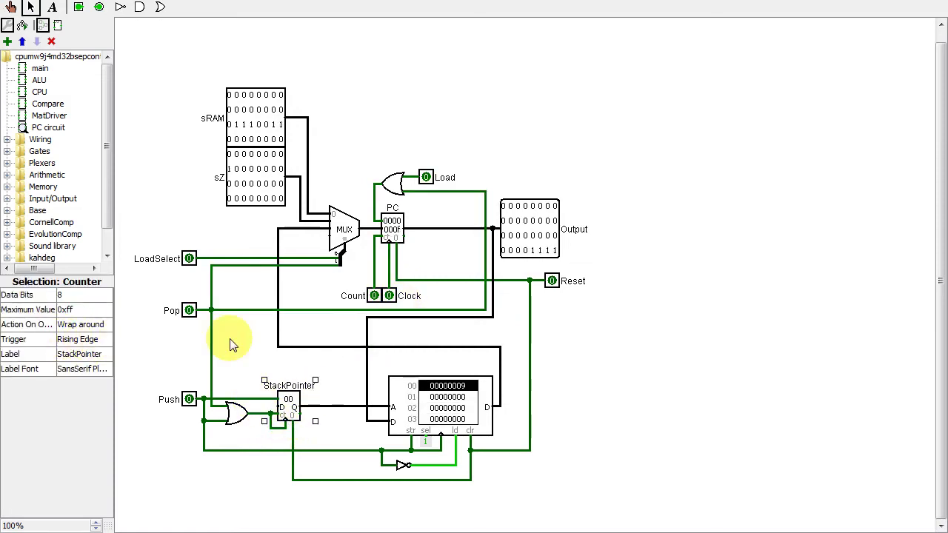
click(387, 225)
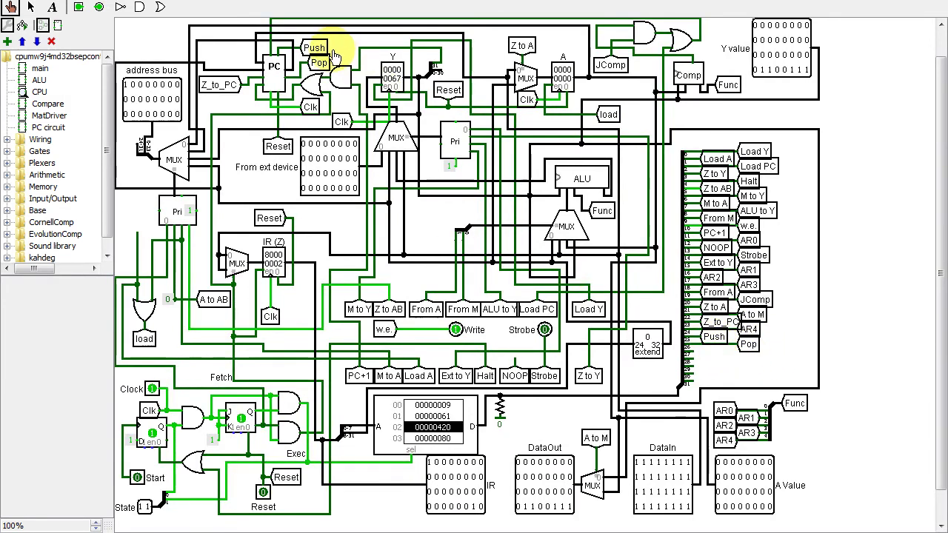
right_click(445, 421)
click(491, 470)
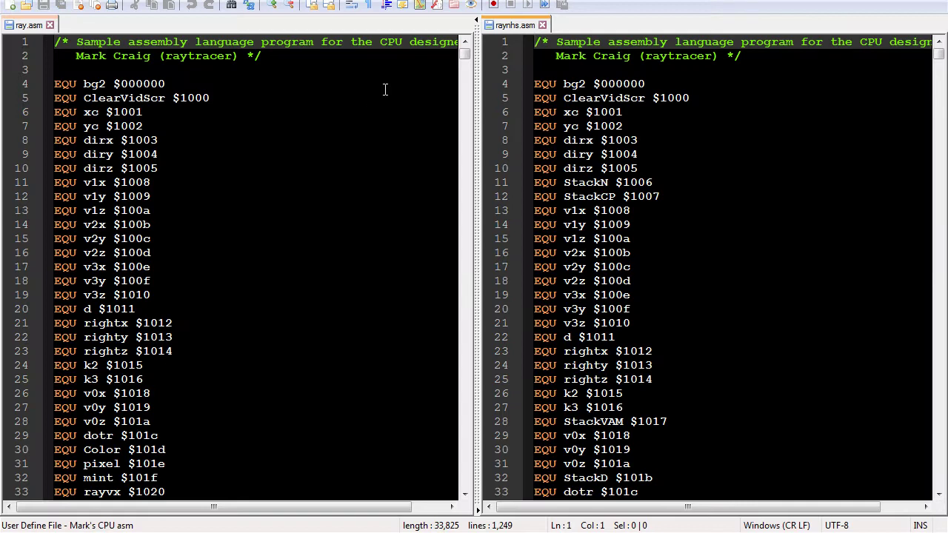
Scroll both the ray.asm and raynhs.asm panes down to compare their code side by side
drag(464, 53, 464, 100)
drag(940, 53, 939, 107)
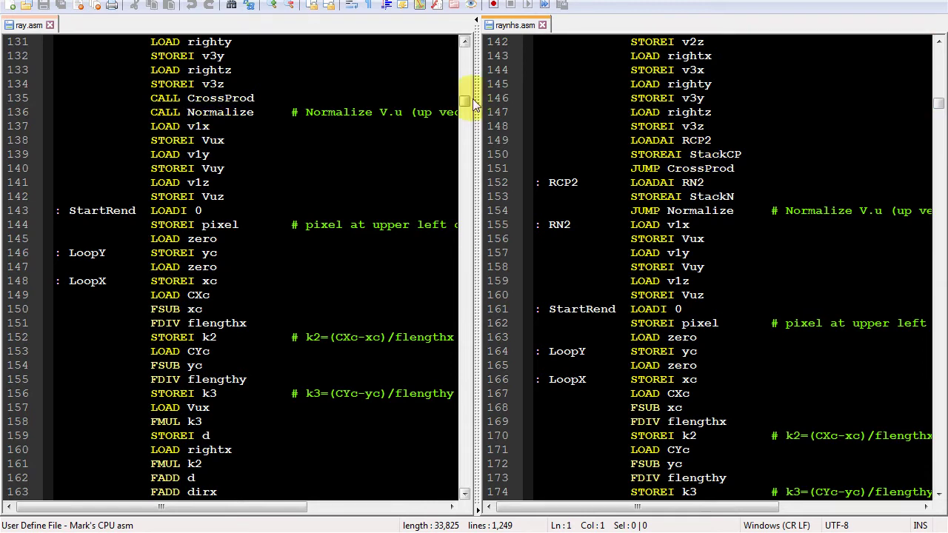
drag(468, 104, 460, 312)
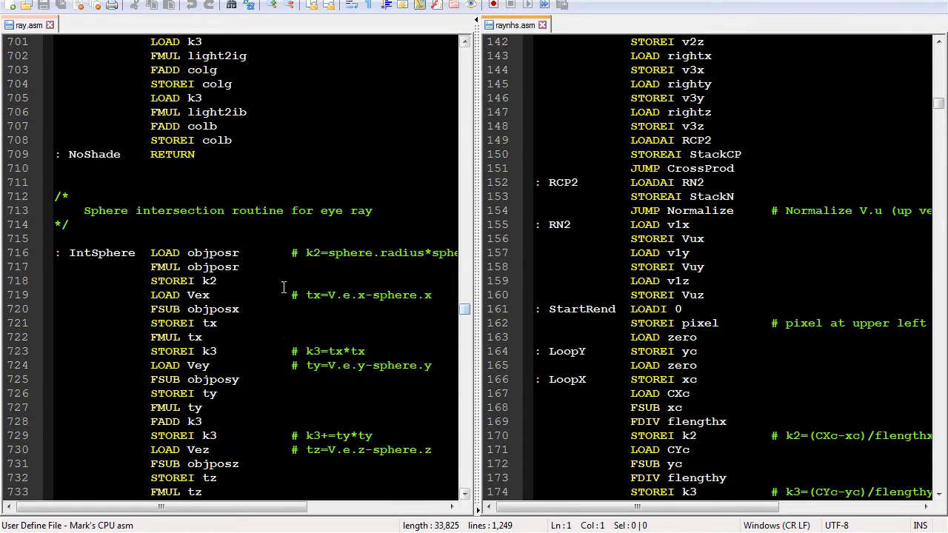
drag(940, 103, 940, 311)
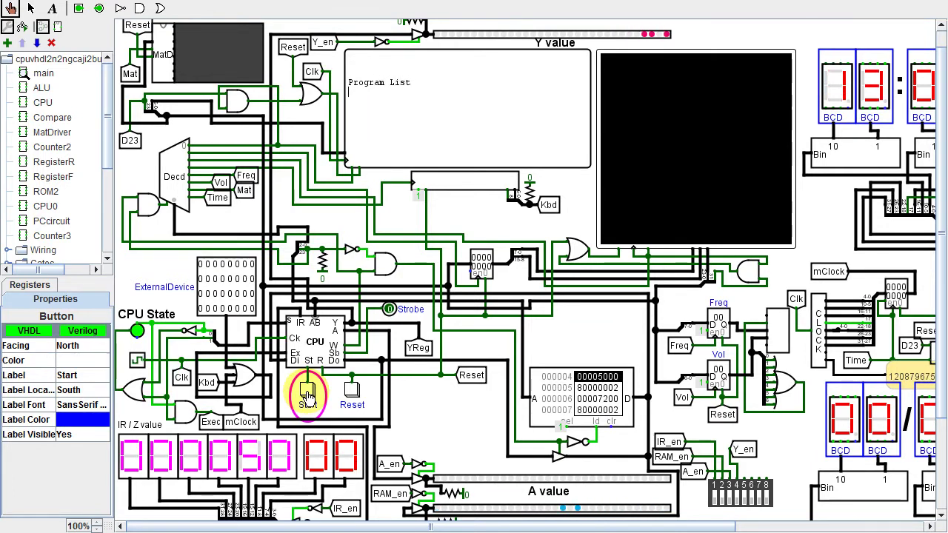
Go to CPU, then PCcircuit, and scroll through its RAM 256 x 32 stack component
click(306, 330)
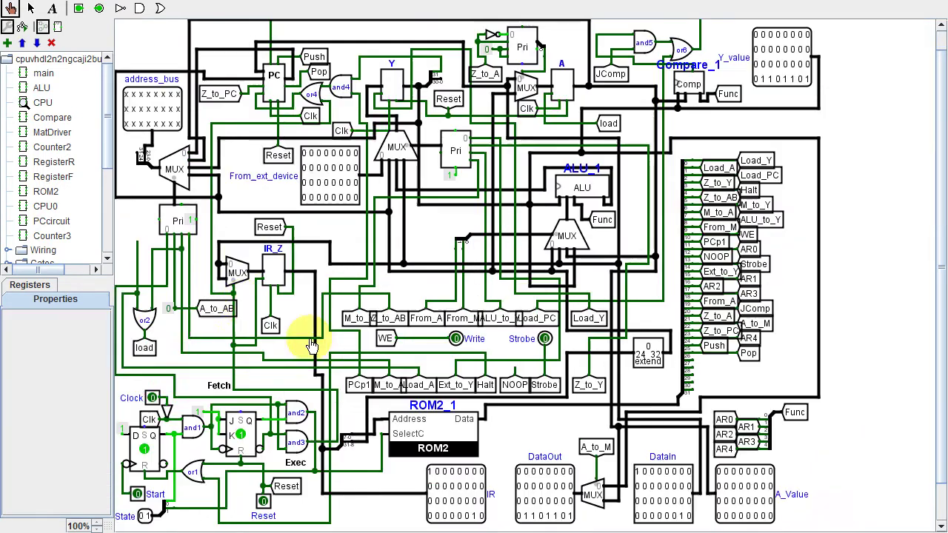
click(274, 90)
scroll(741, 194, down, 2)
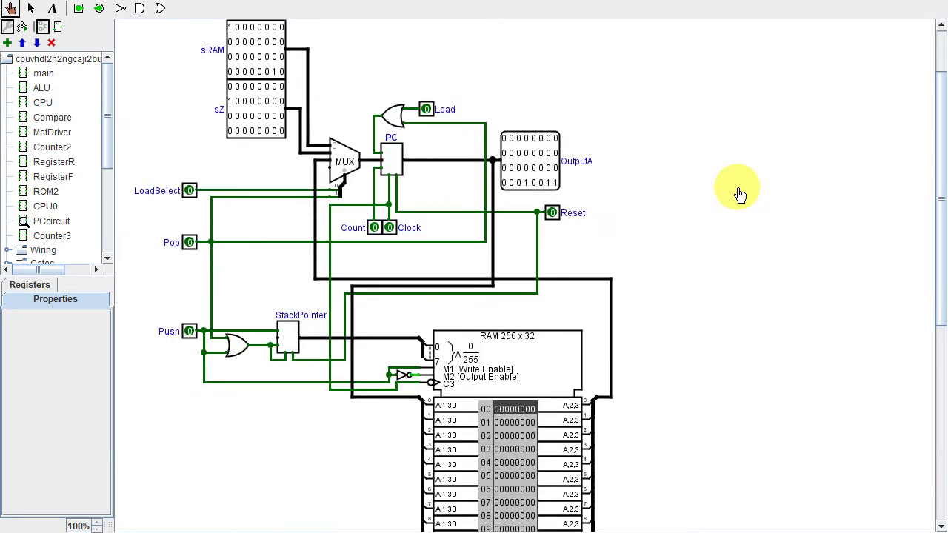
scroll(741, 194, down, 10)
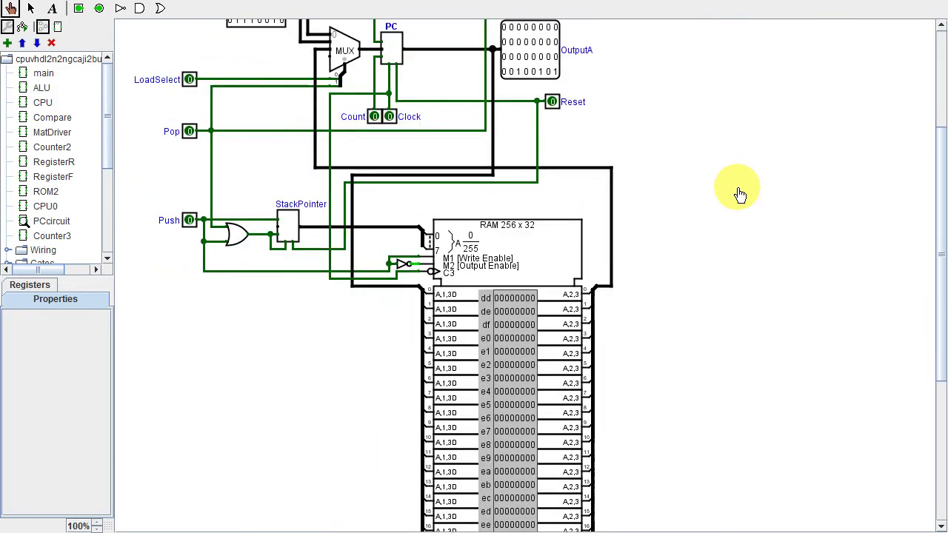
scroll(741, 194, down, 1)
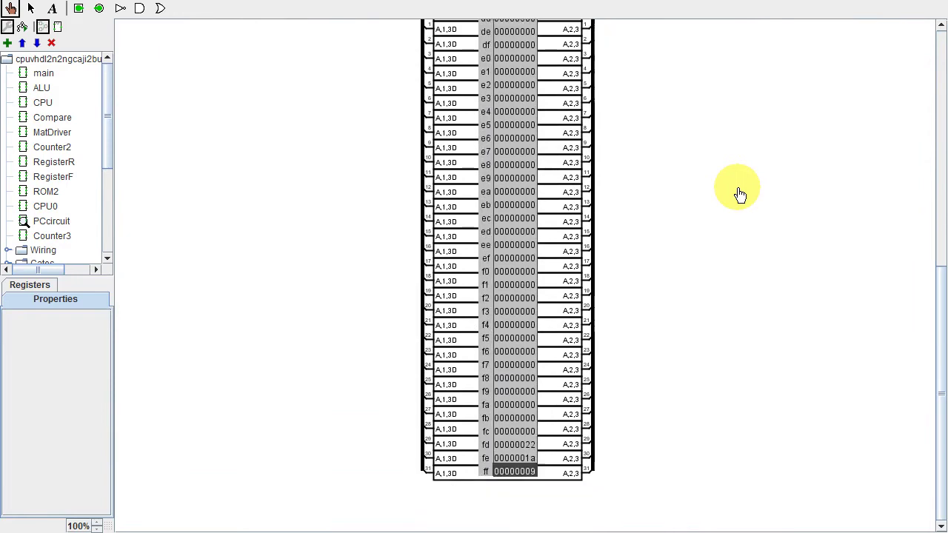
scroll(741, 194, up, 10)
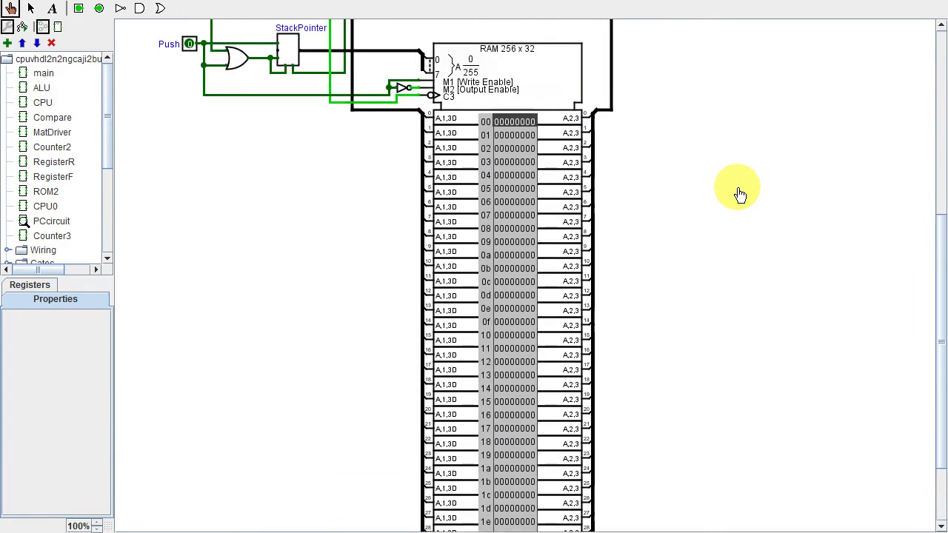
scroll(741, 194, up, 1)
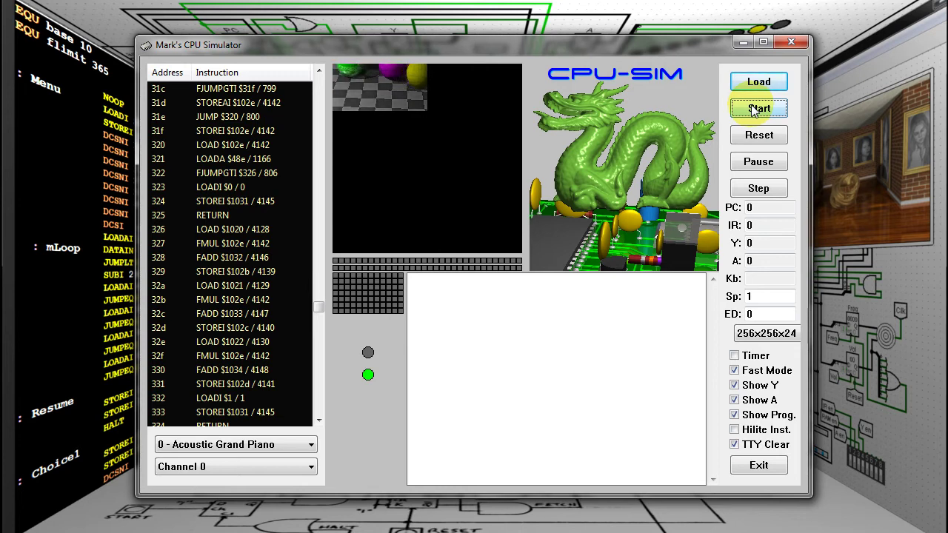
Restart the raytracer program with Start so the spheres render again
click(757, 110)
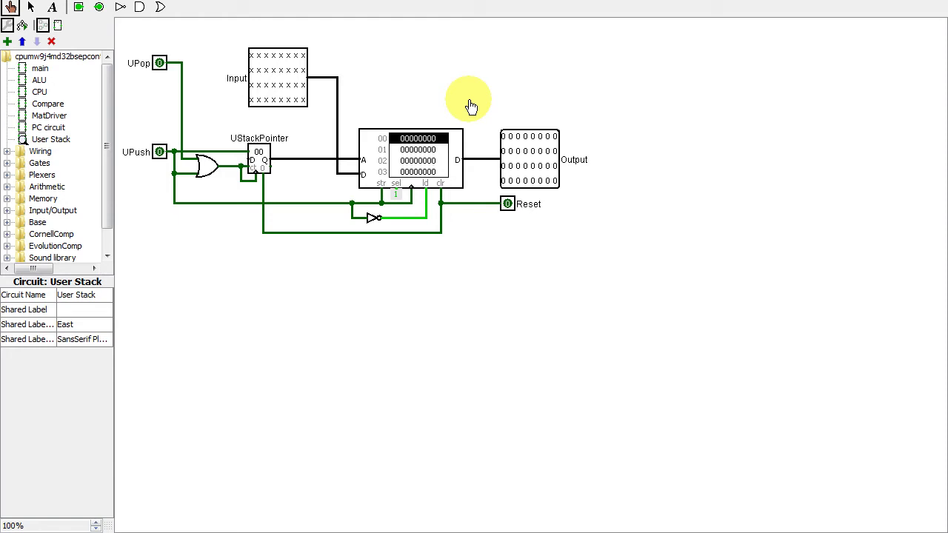
Move up from the User Stack subcircuit to the CPU circuit
key(ctrl+Up)
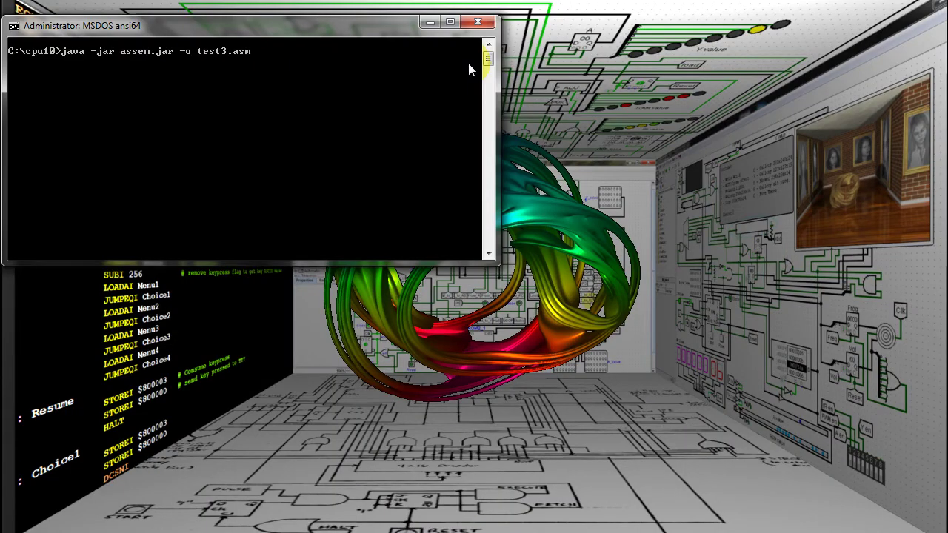
Assemble test3.asm, then launch the Control ROM Generator with java -jar control.jar
key(Return)
text(java -jar control.jar)
key(Return)
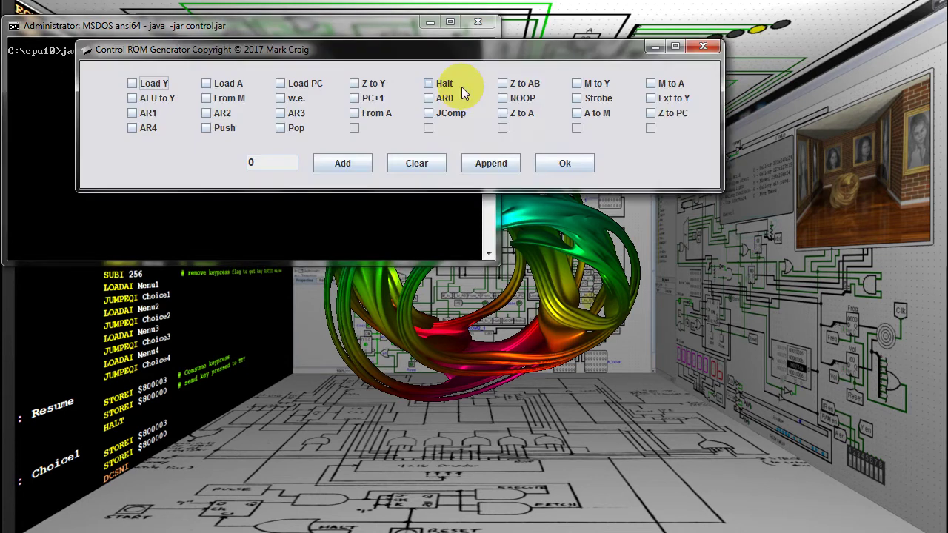
Tick Load Y, AR0 and AR2 to build control word 21001
click(144, 87)
click(429, 100)
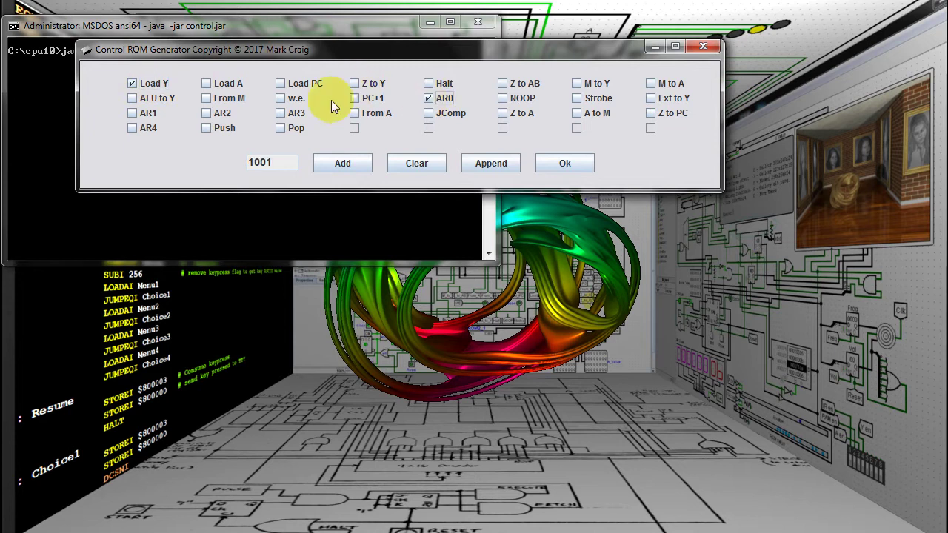
click(208, 113)
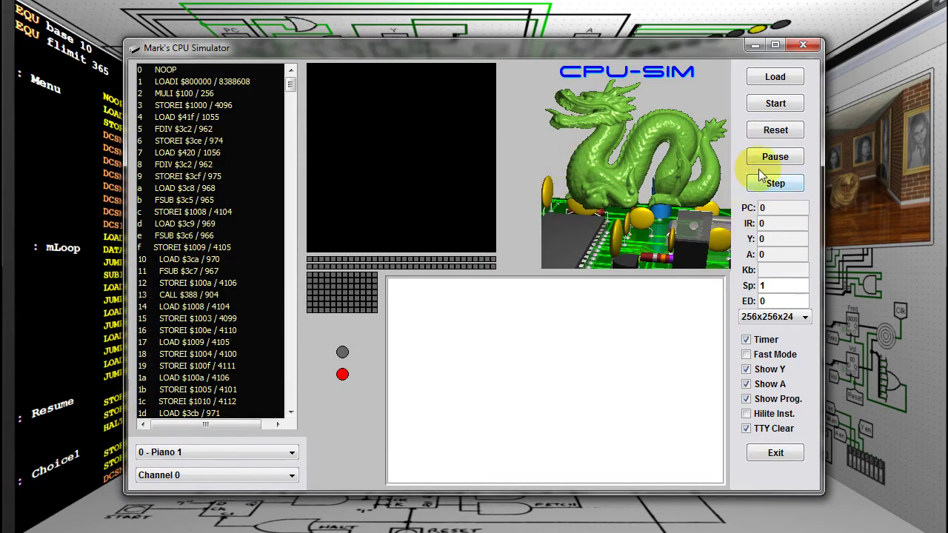
Turn off the timer, enable Fast Mode and start the raytracer program
click(747, 342)
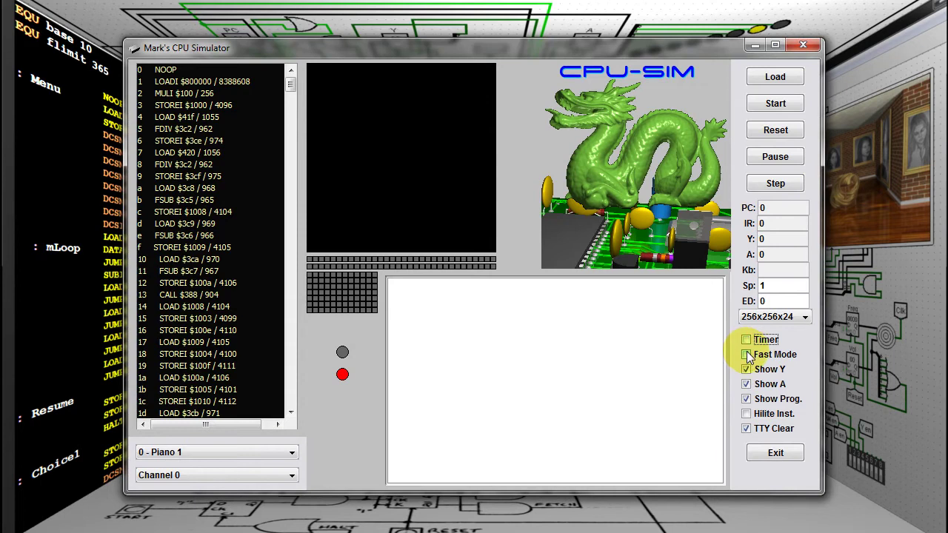
click(749, 355)
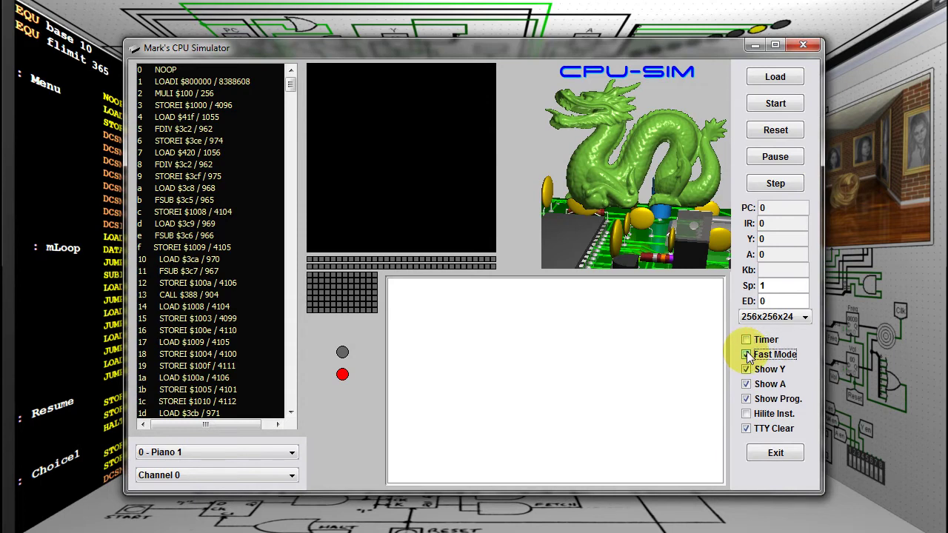
click(770, 107)
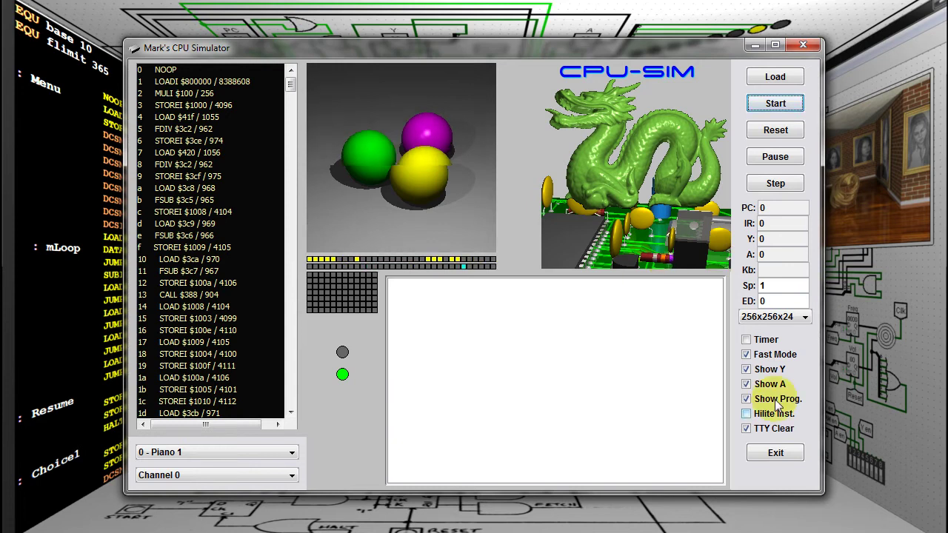
Hide the Y and A register displays, then show both again
click(747, 369)
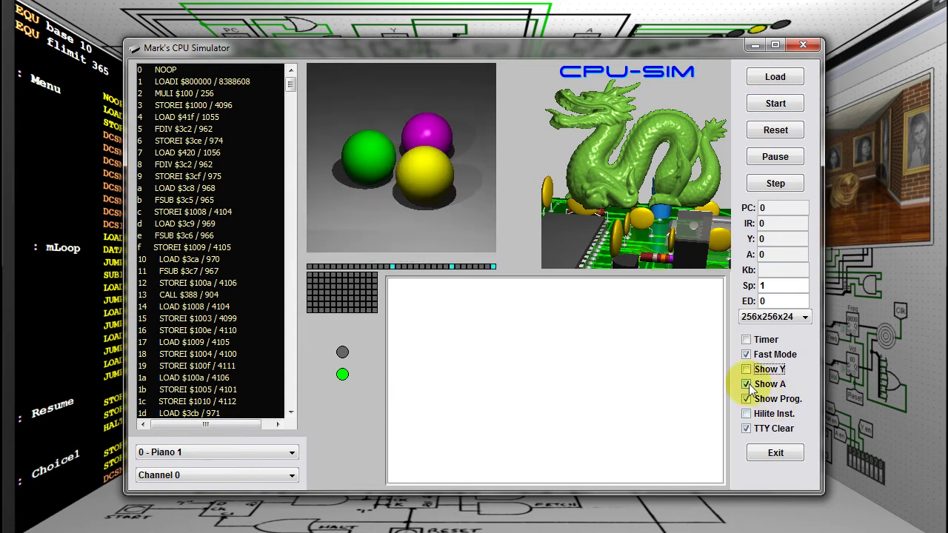
click(748, 384)
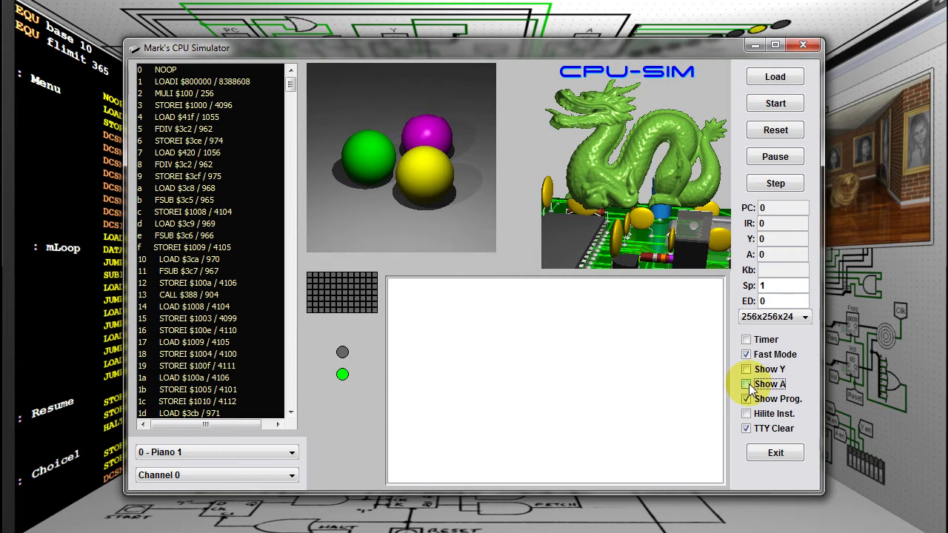
click(747, 385)
click(747, 370)
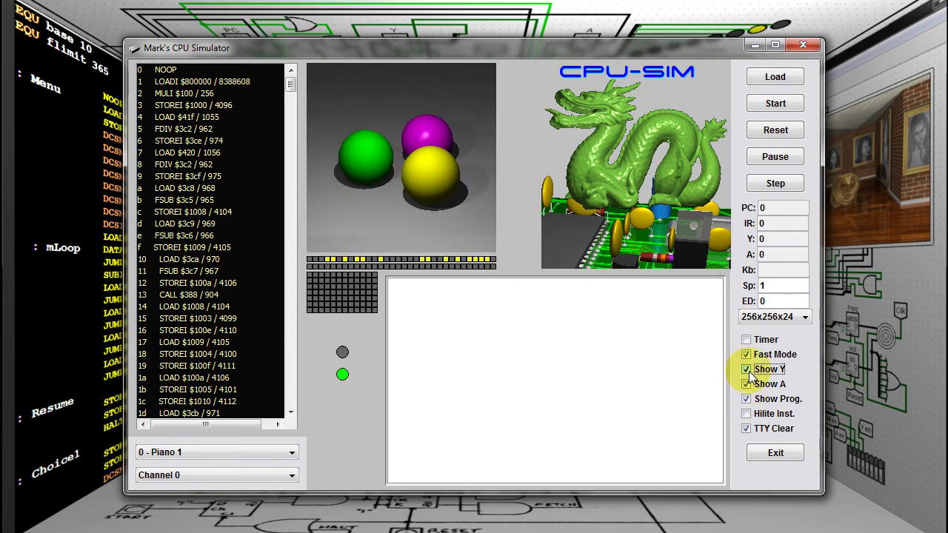
Add the Instruction TTY trace panel, resume the program and turn Fast Mode off
right_click(623, 157)
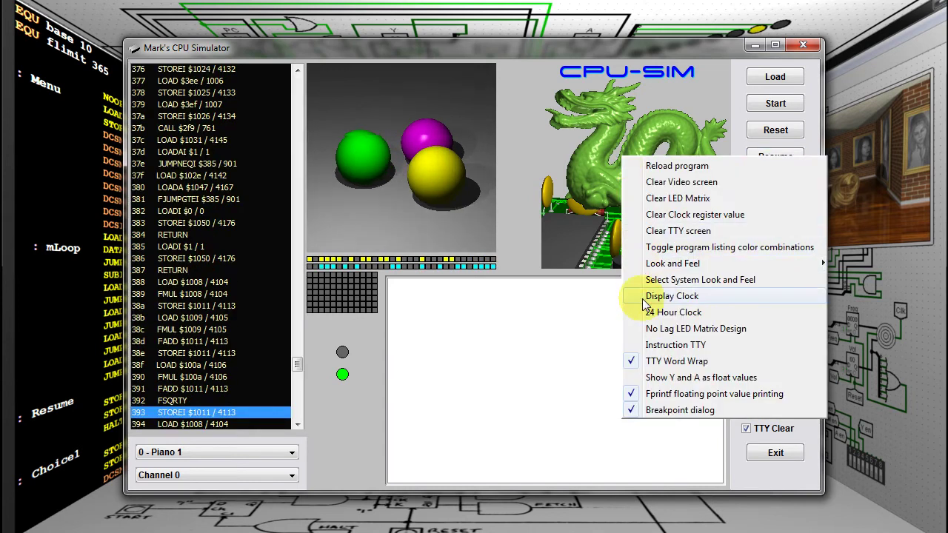
click(658, 345)
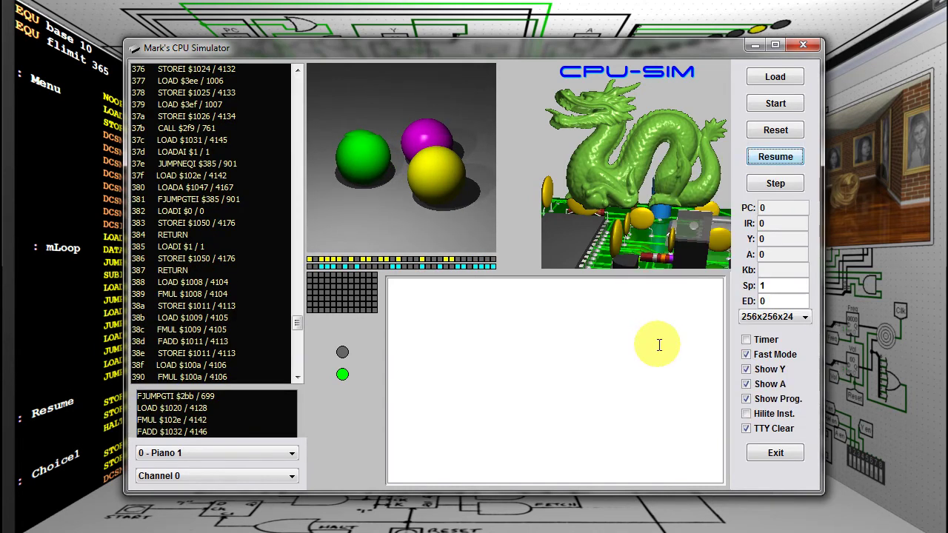
click(767, 163)
click(766, 163)
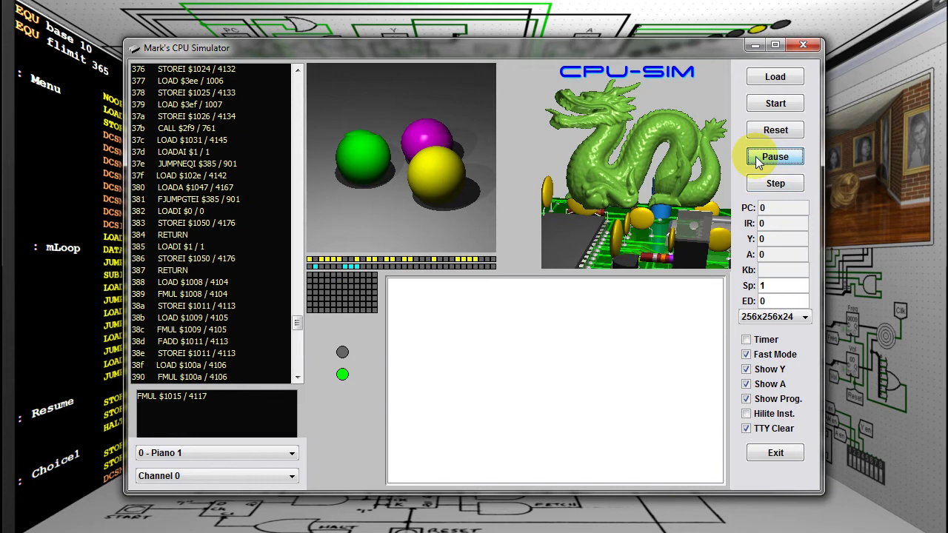
click(748, 356)
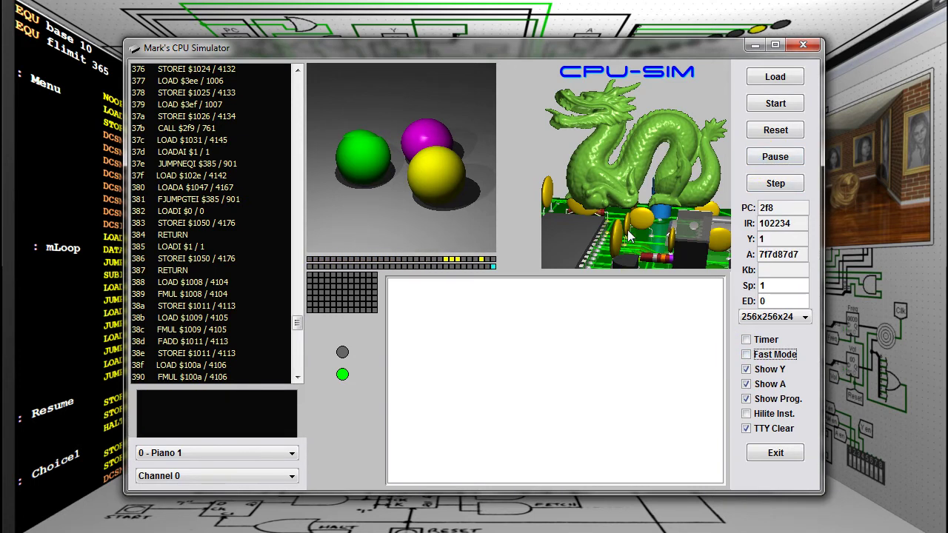
Switch the simulator's look and feel to Java Metal, then to Motif
right_click(666, 111)
mouse_move(856, 218)
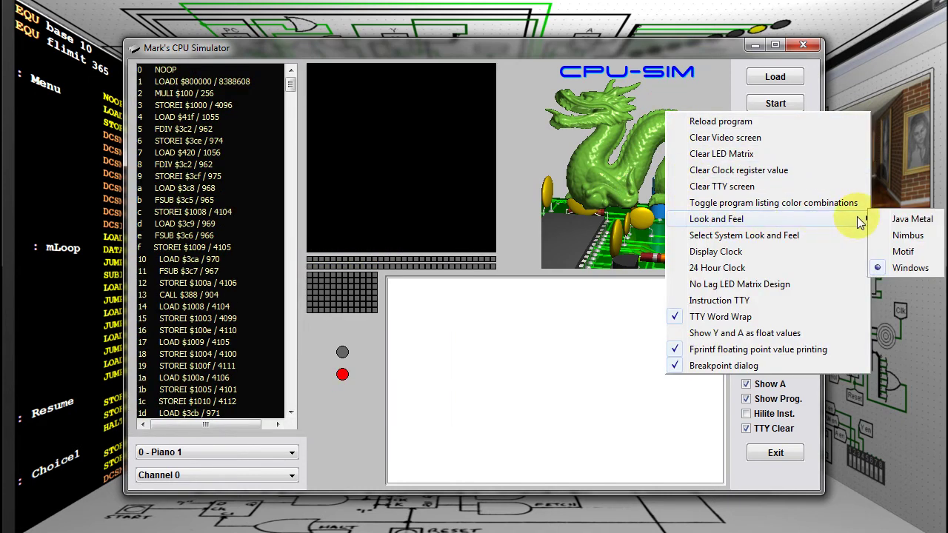
click(883, 218)
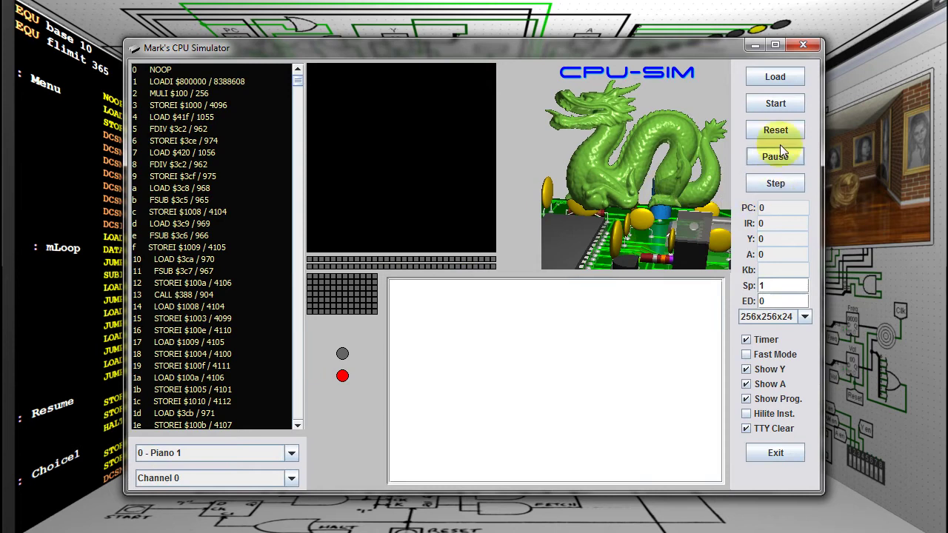
right_click(552, 145)
mouse_move(684, 246)
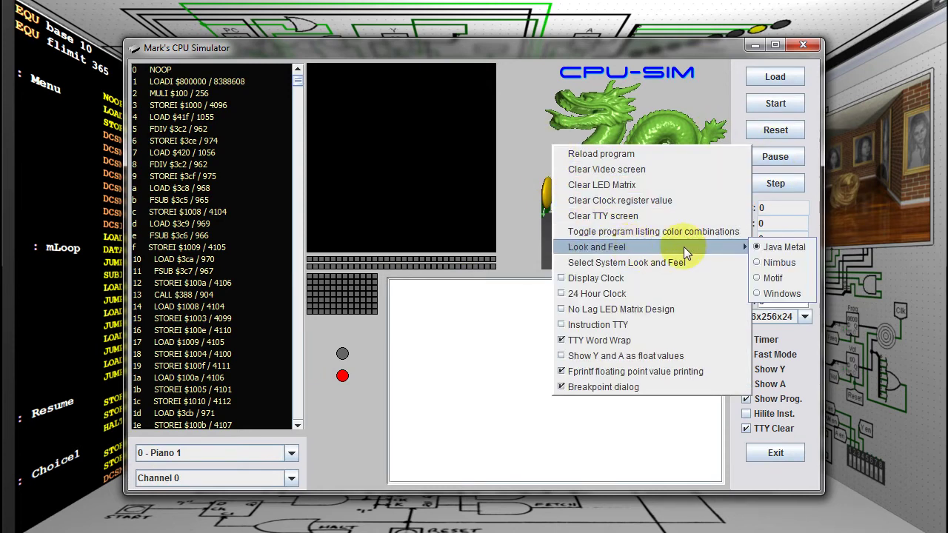
click(775, 279)
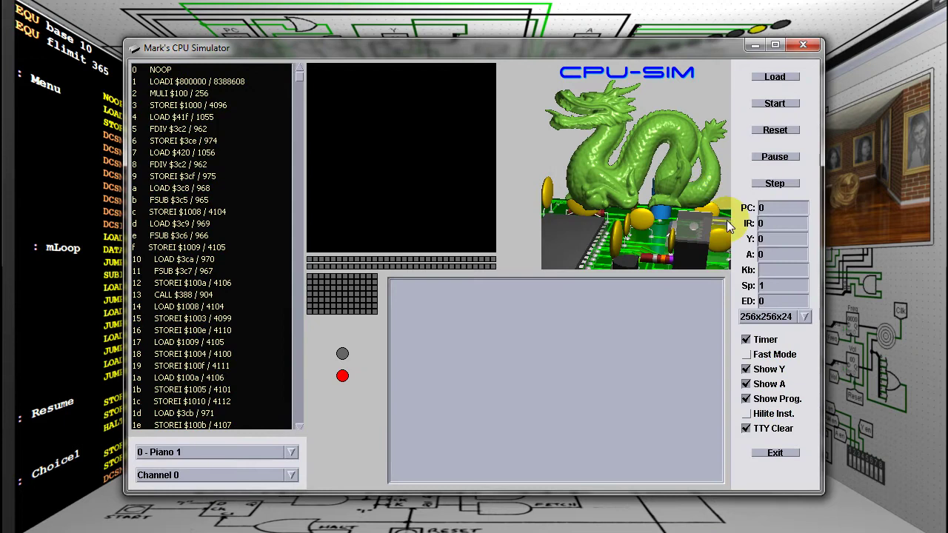
Apply the Nimbus look and feel, then bring the Look and Feel menu back up
right_click(600, 129)
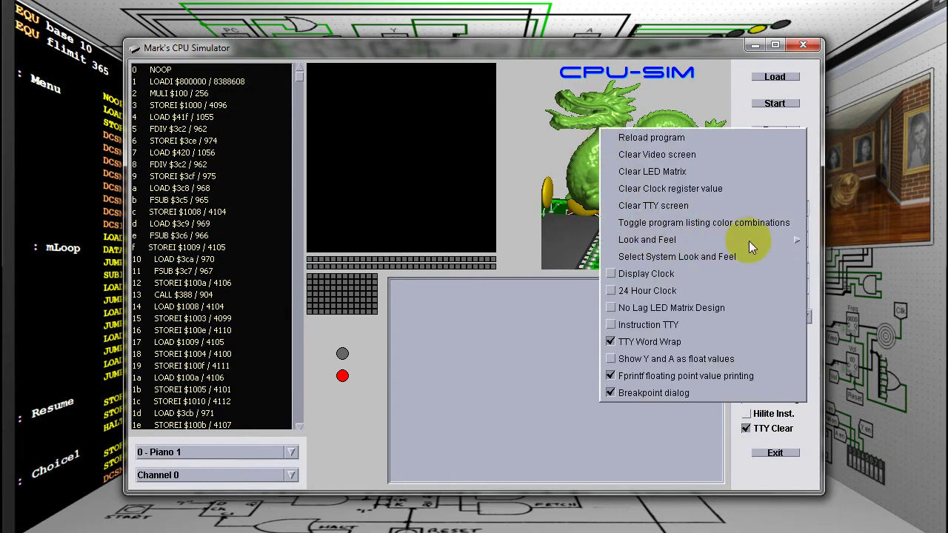
mouse_move(801, 240)
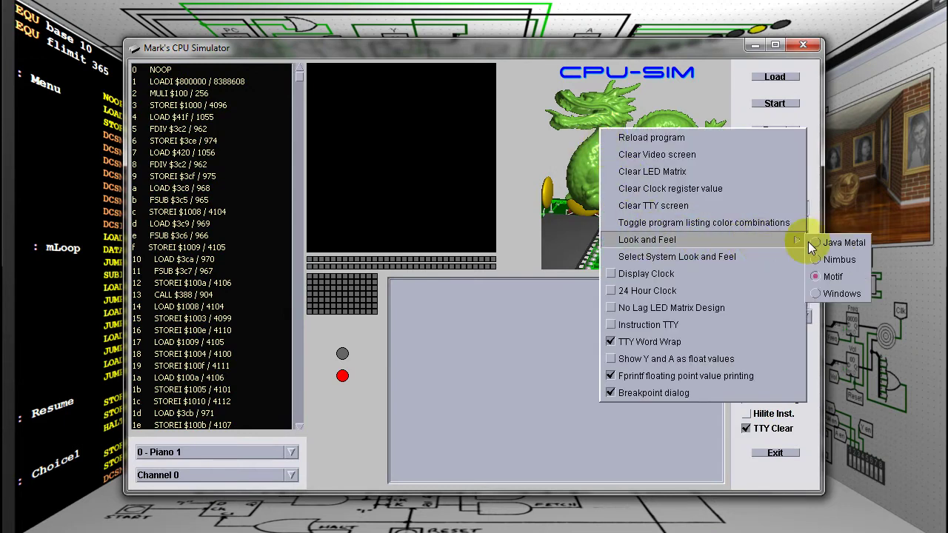
click(849, 260)
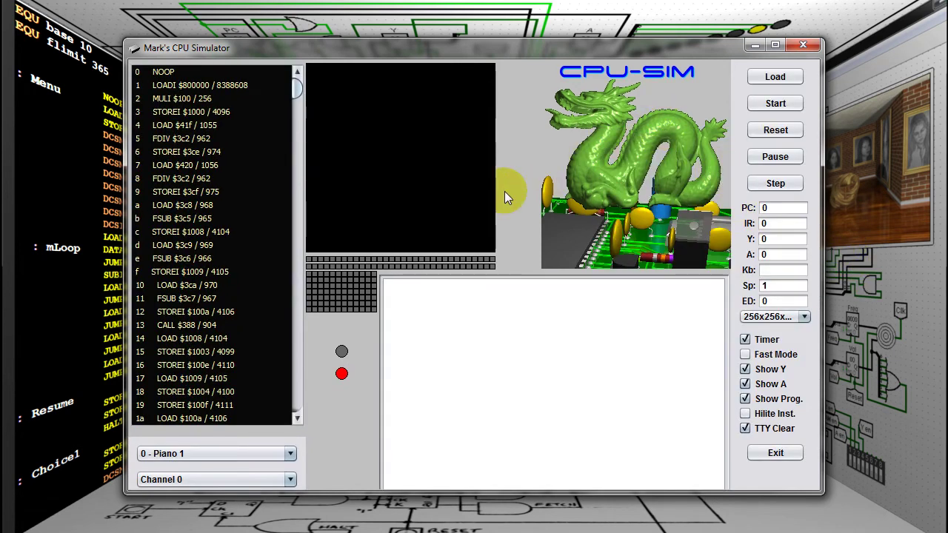
click(299, 228)
scroll(297, 317, up, 20)
right_click(583, 154)
mouse_move(784, 247)
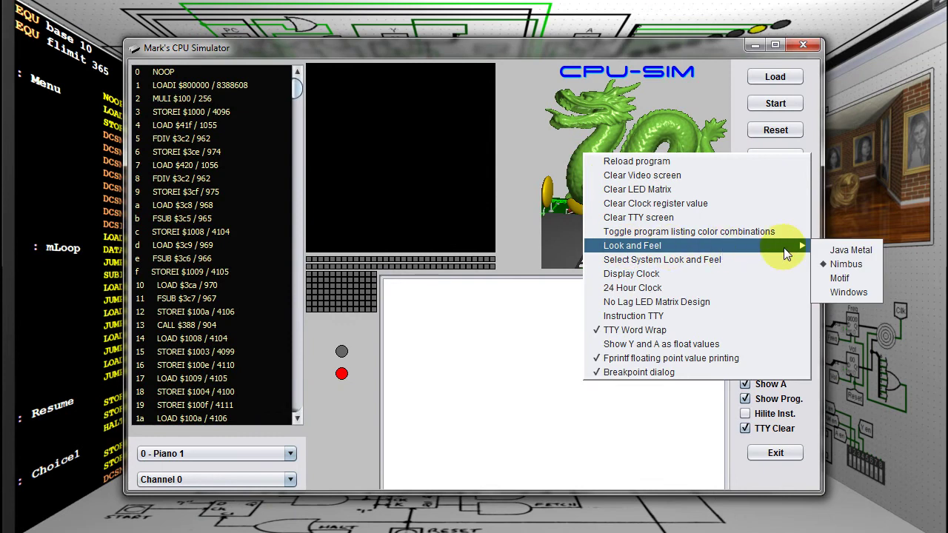
Restore the Windows look and feel, then load sim2.xml in Launch4j and build sim2jar.exe
click(850, 292)
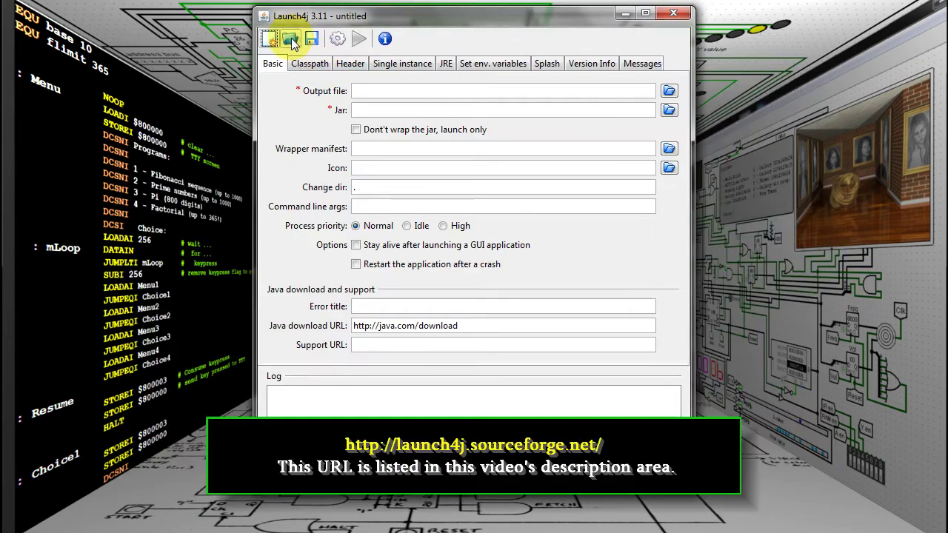
click(291, 38)
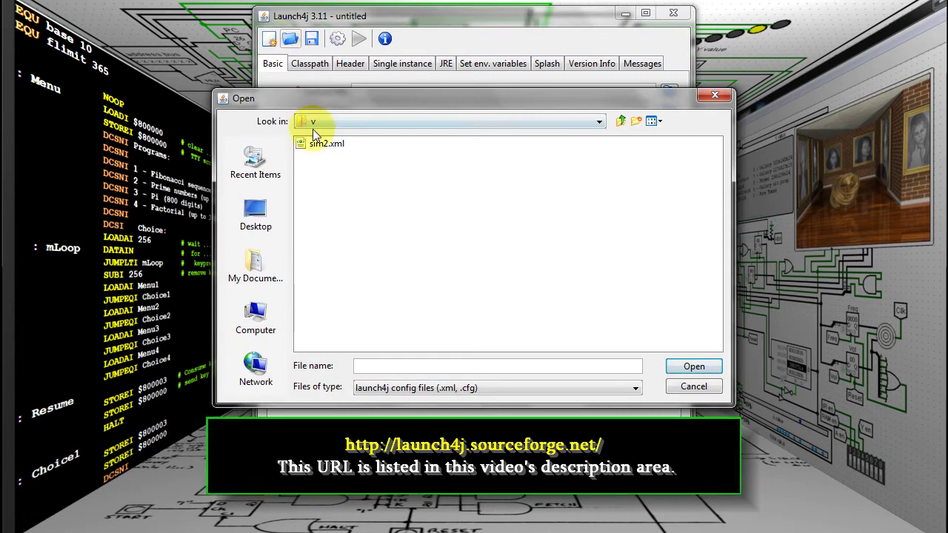
double_click(317, 144)
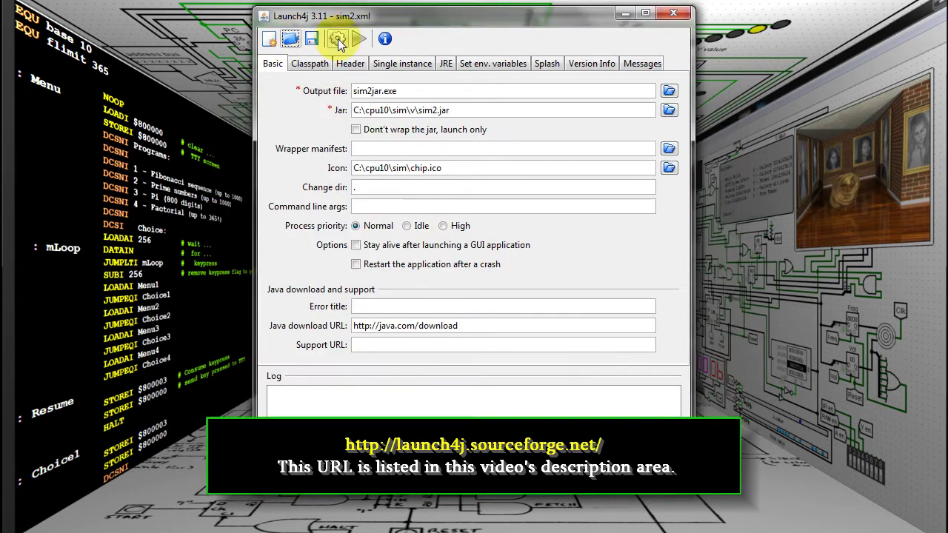
click(337, 38)
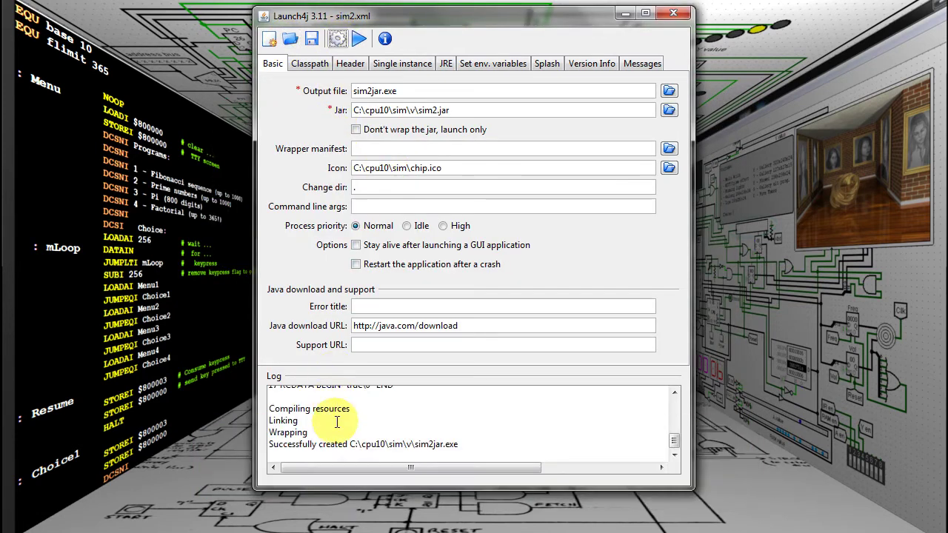
Close Launch4j, run sim2jar with ..\..\ray, and start the loaded program
click(673, 12)
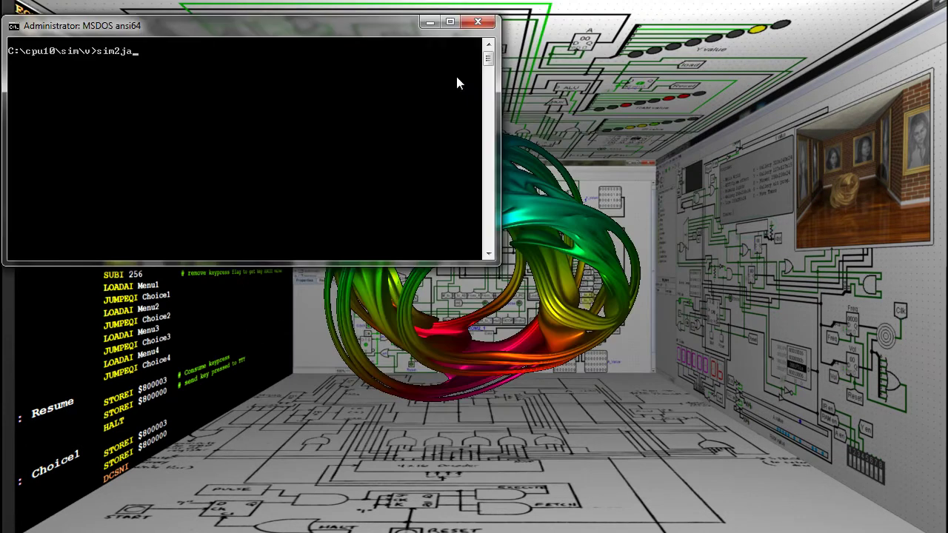
text(r ..\..\ray)
key(Return)
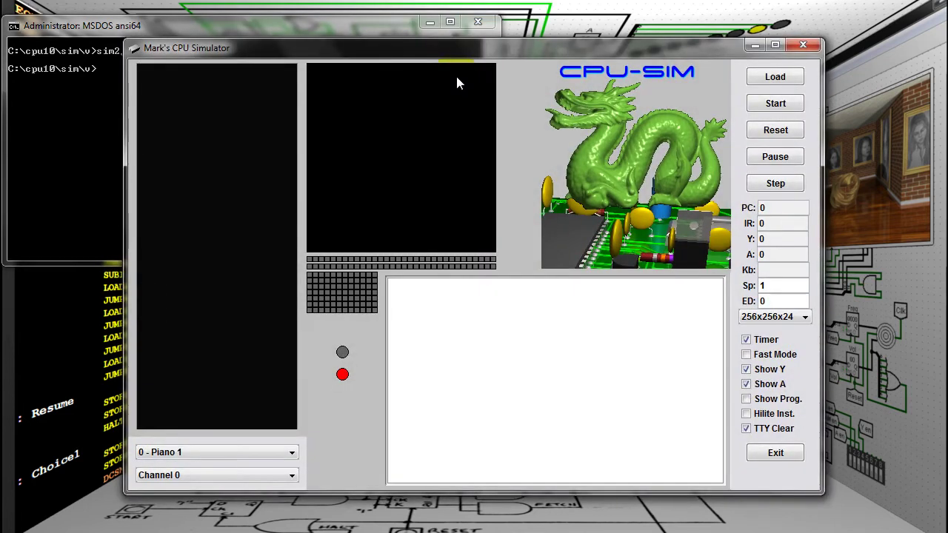
click(786, 106)
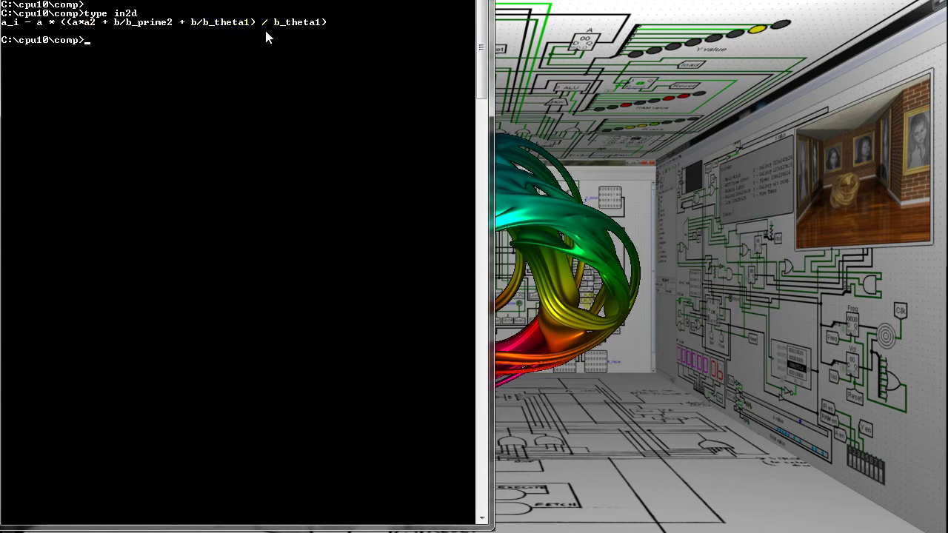
Compile in2d via 'compiler in2d|more', page through the output, and select the temporary symbol addresses
text(compiler in2d|more)
key(Return)
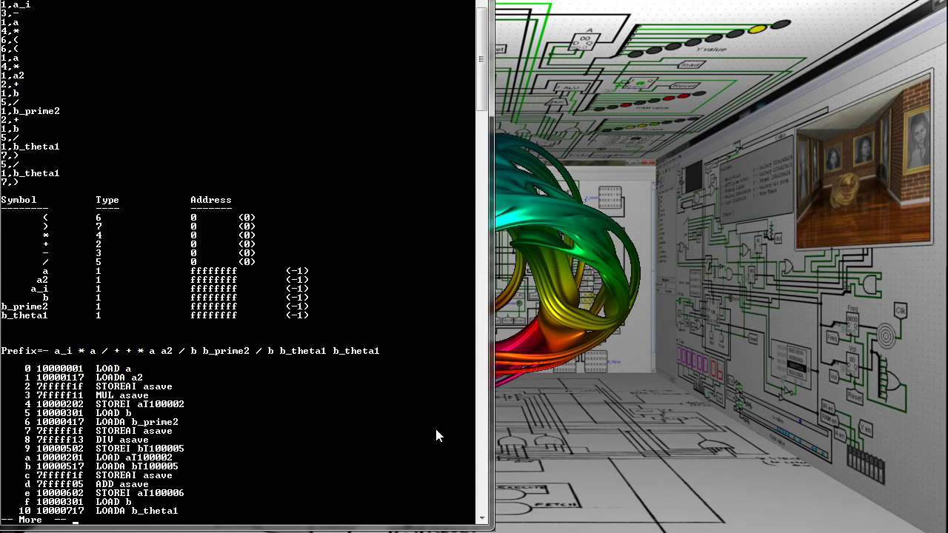
key(space)
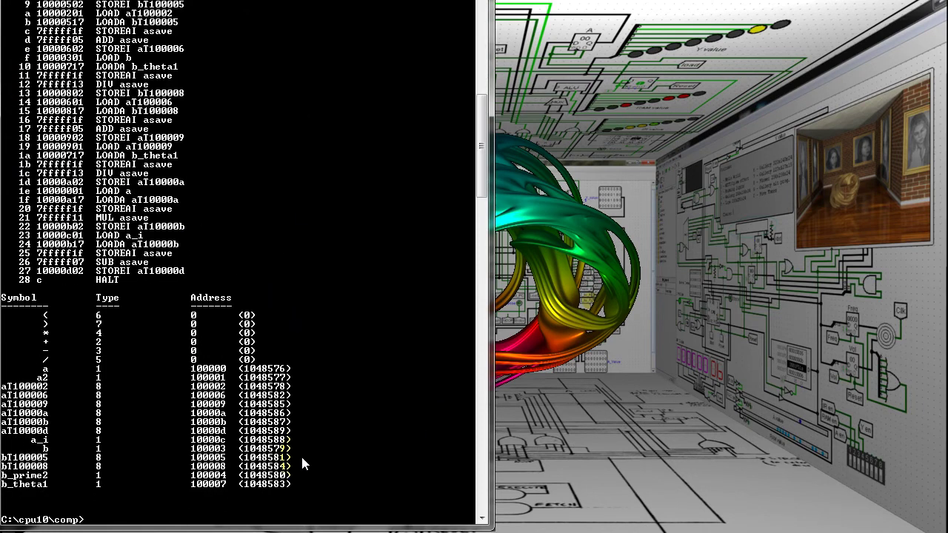
drag(49, 407, 39, 438)
Compile in2f via 'compiler in2f|more' and page to the end of its listing and symbol table
scroll(415, 61, up, 15)
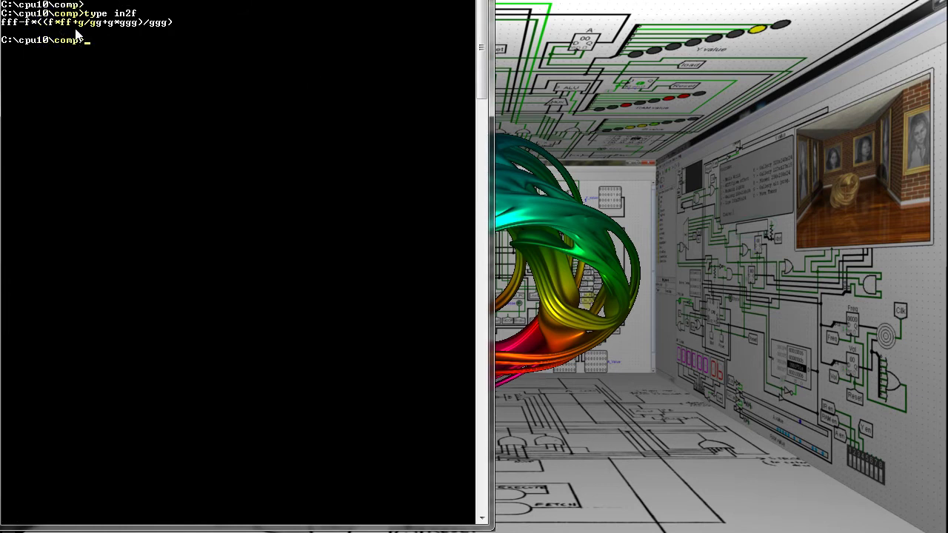
text(compiler in2f|more)
key(Return)
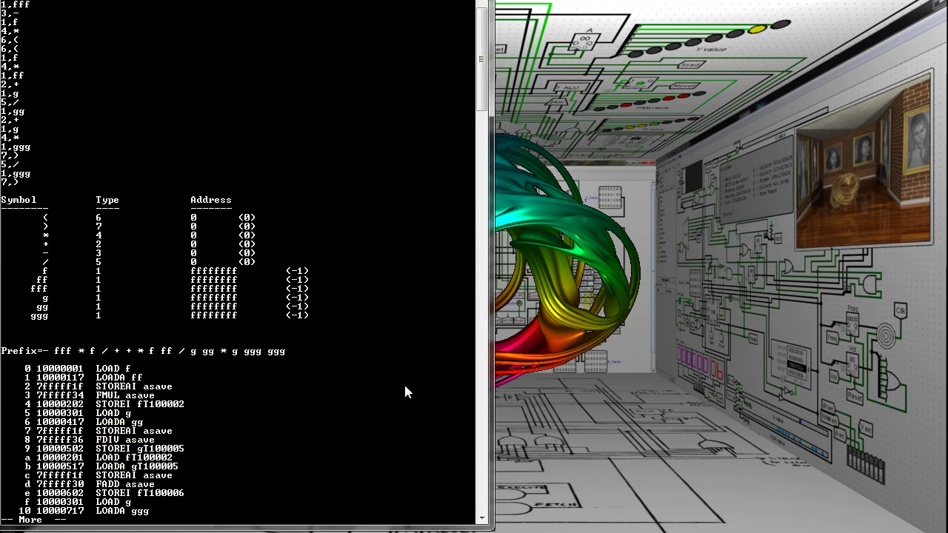
key(space)
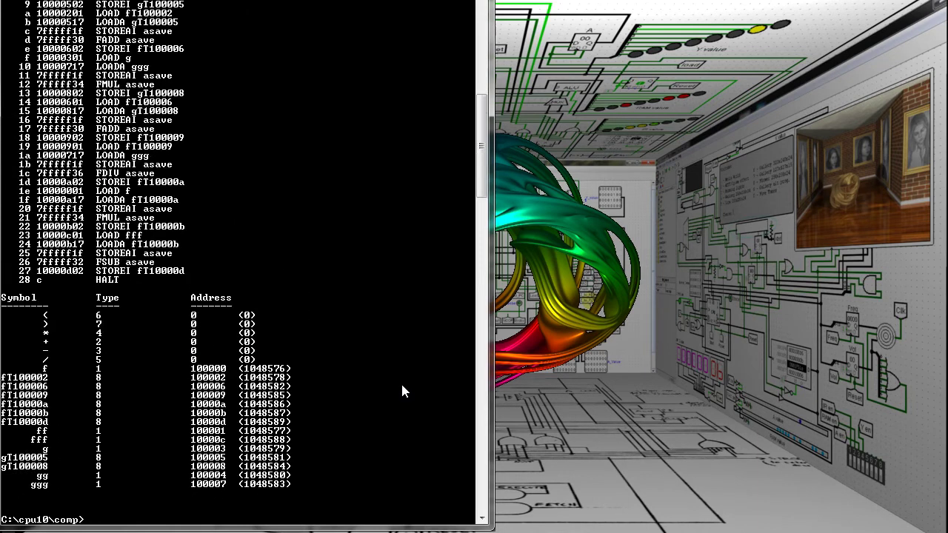
Scroll test4.asm in Notepad++ through the compiler-generated section down to HALT
key(alt+Tab)
scroll(408, 164, down, 2)
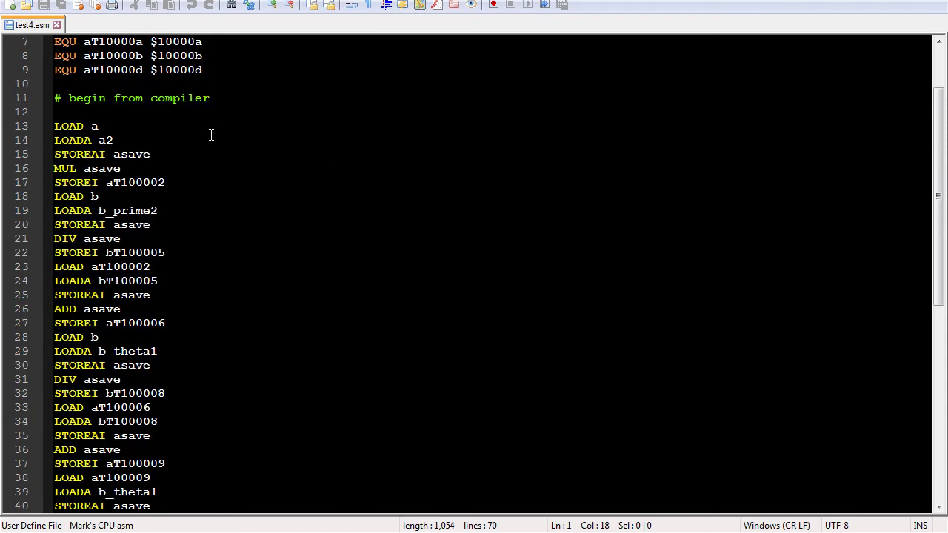
scroll(178, 443, down, 7)
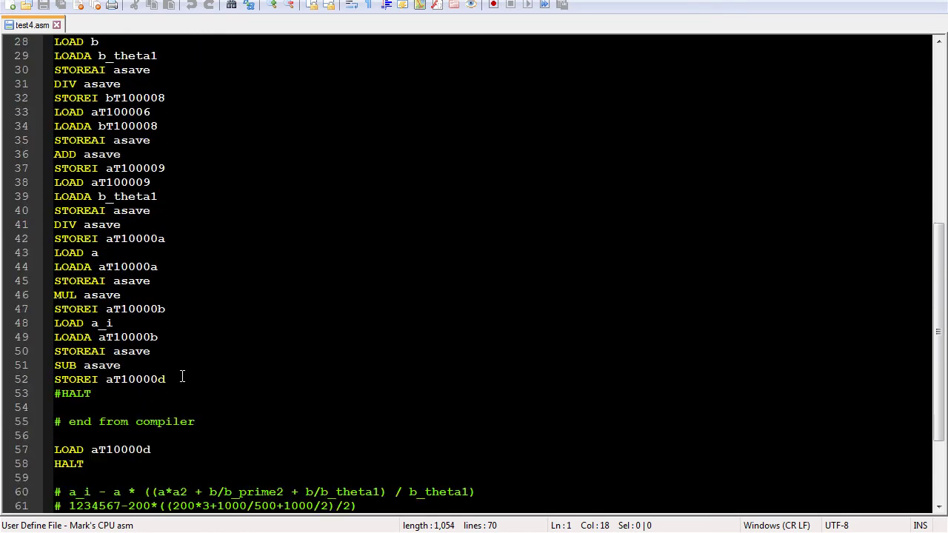
scroll(207, 397, down, 3)
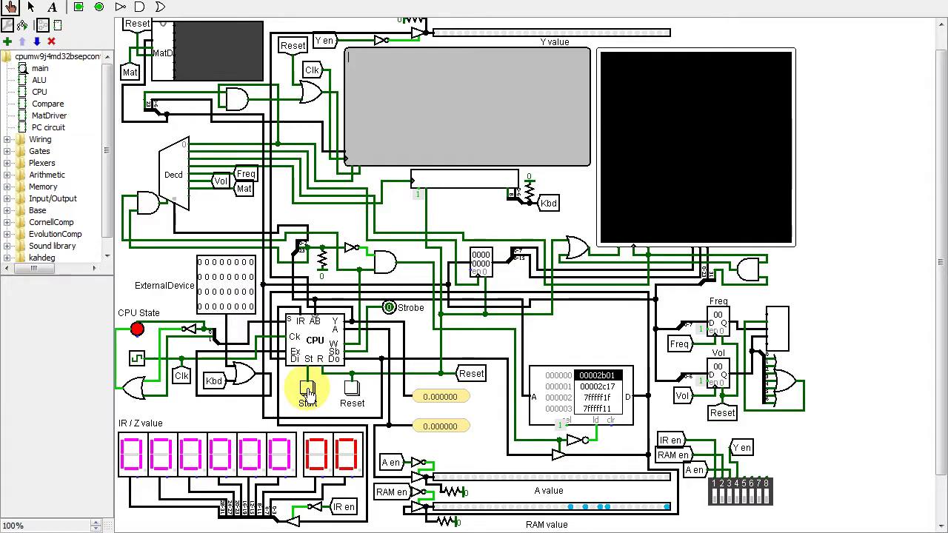
Start the CPU, open its subcircuit, then scroll test3f.asm to the expected -19486.53125 result
click(308, 391)
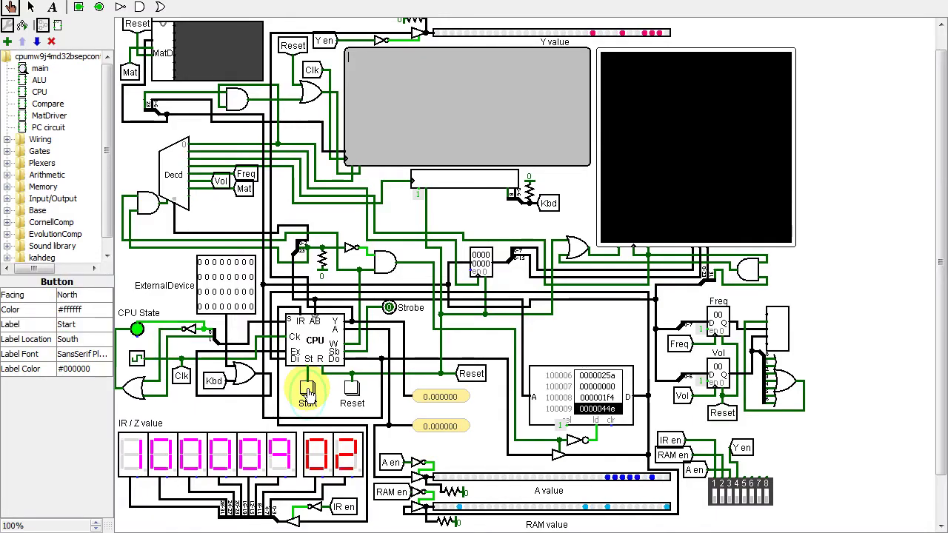
click(314, 344)
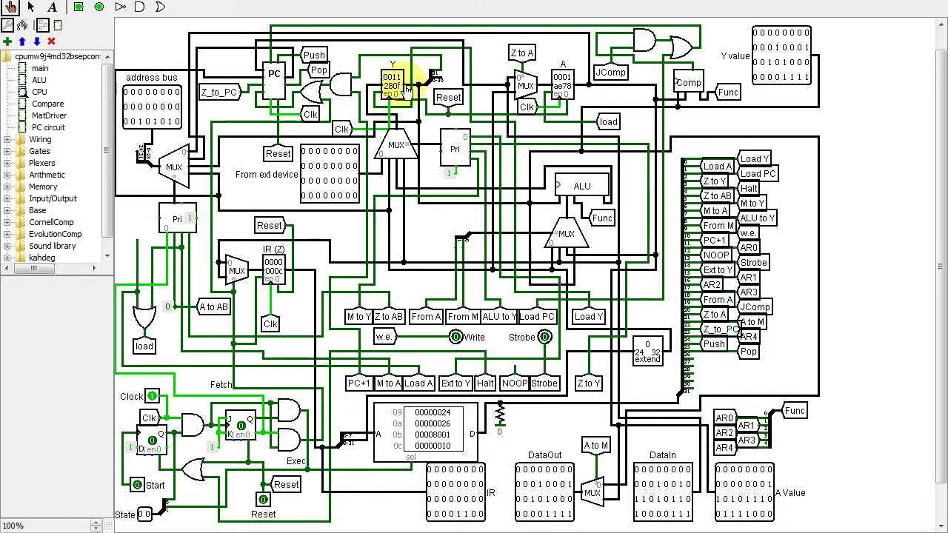
key(alt+Tab)
scroll(391, 109, down, 8)
scroll(389, 111, down, 4)
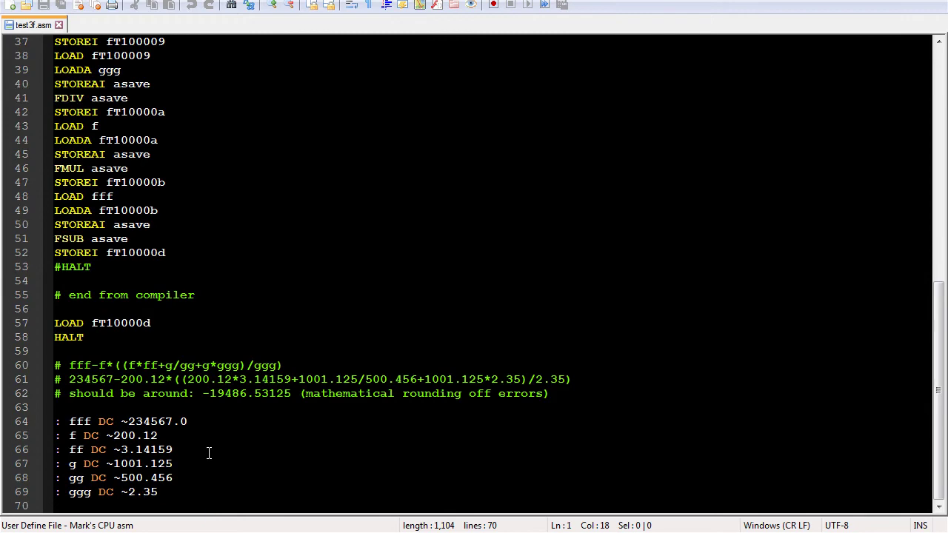
Back in Logisim, run the CPU until the result probe shows -19486.531250
key(alt+Tab)
click(307, 393)
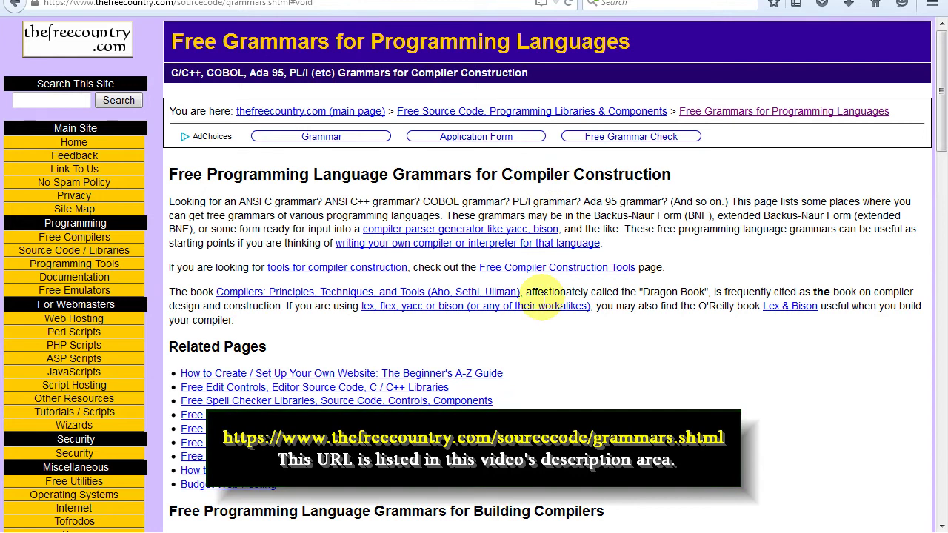
Scroll through the free grammars list and the ANSI C Yacc grammar
scroll(545, 304, down, 5)
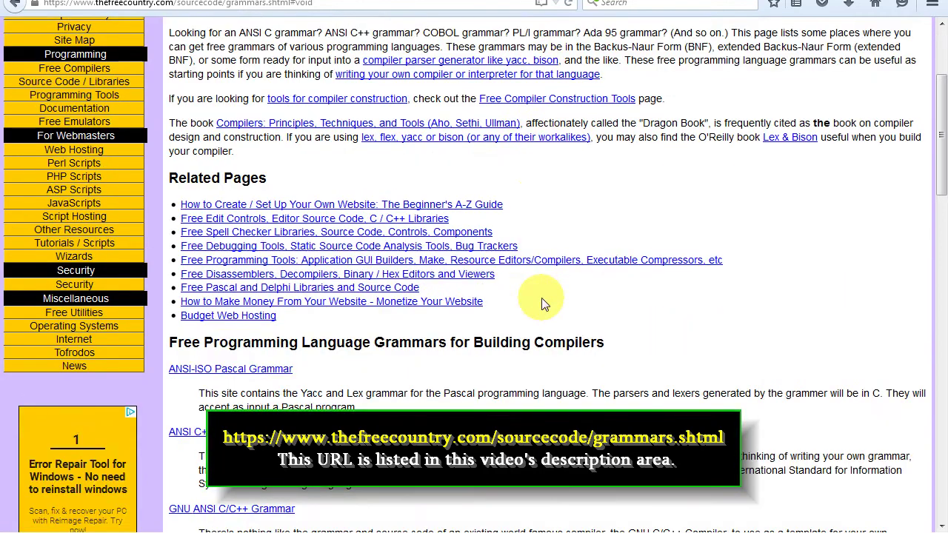
scroll(544, 304, down, 3)
scroll(389, 296, down, 1)
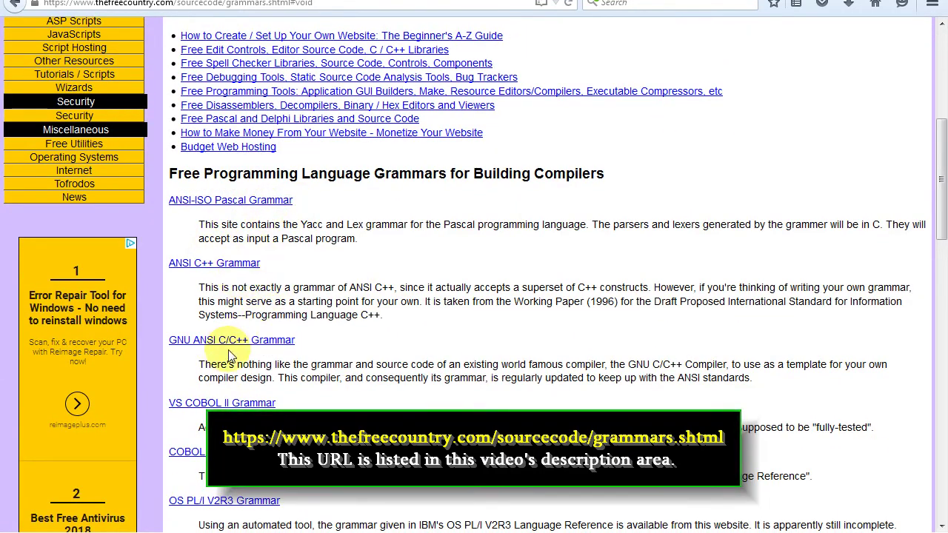
scroll(337, 359, down, 2)
scroll(335, 353, down, 4)
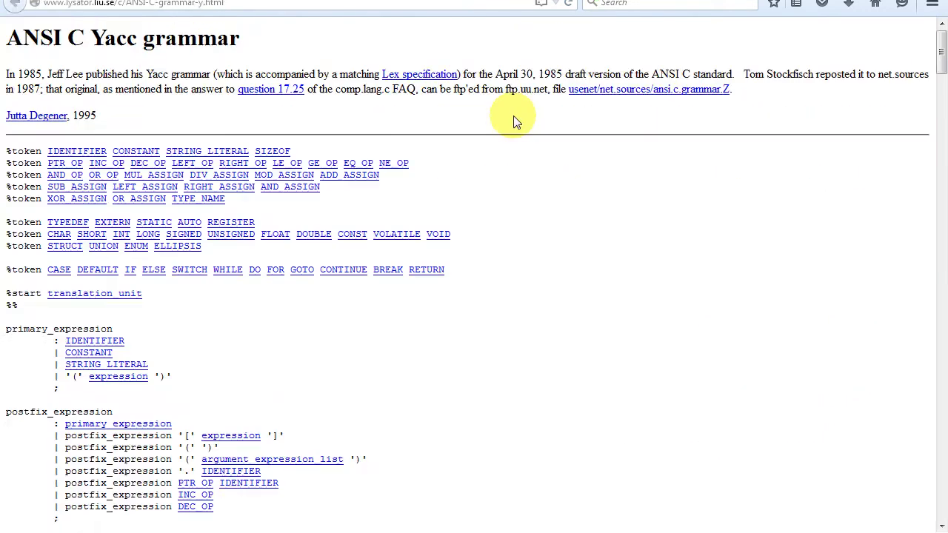
scroll(511, 119, down, 12)
scroll(498, 150, down, 20)
scroll(498, 150, down, 20)
scroll(498, 149, down, 20)
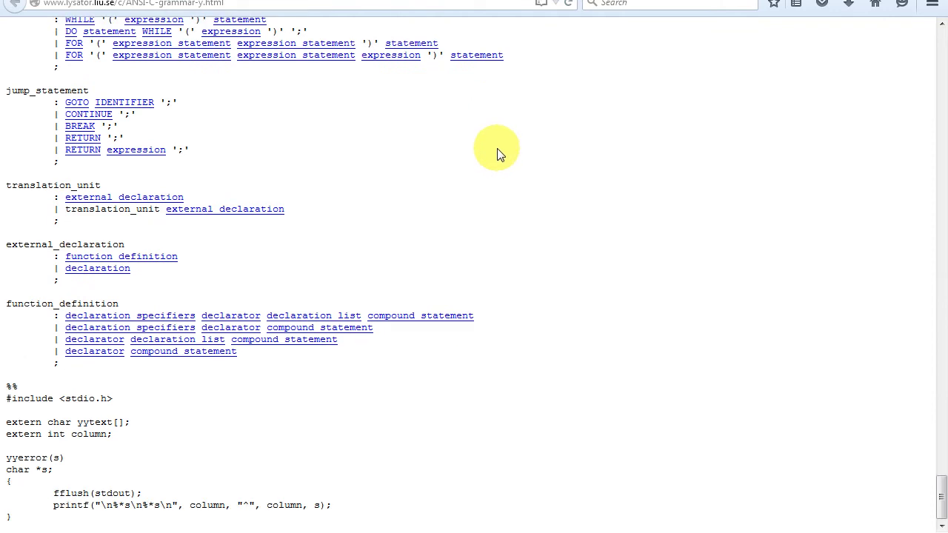
Go back to the ANSI C Lex specification and scroll down to its count() and check_type() helpers
key(alt+Left)
scroll(652, 231, down, 10)
scroll(643, 231, down, 16)
scroll(643, 230, down, 20)
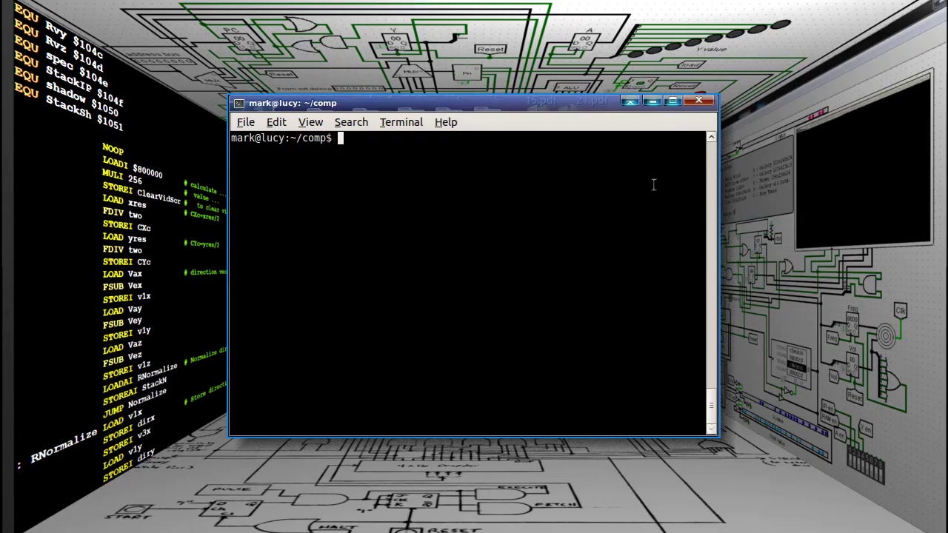
List the comp directory, view the comp build script, and run it to build mycc
text(ls)
key(Return)
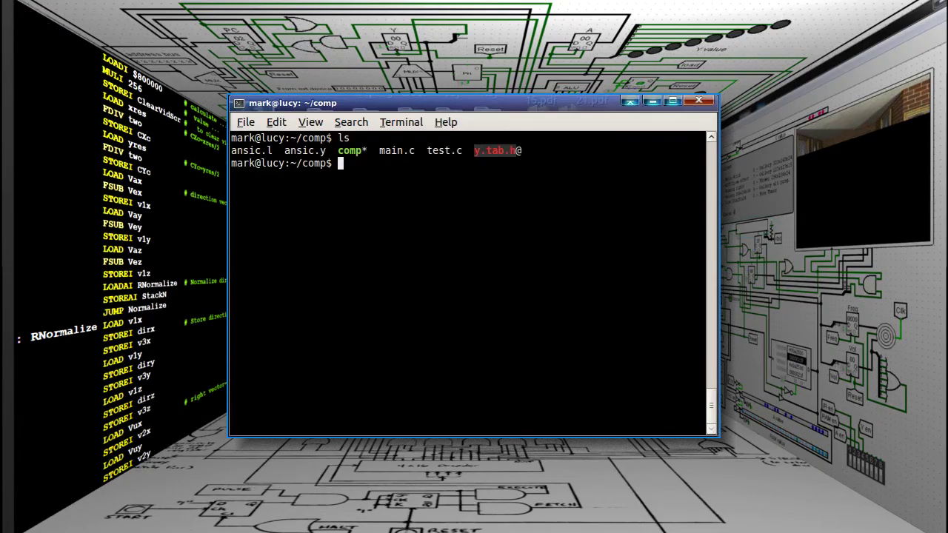
text(more comp)
key(Return)
text(comp)
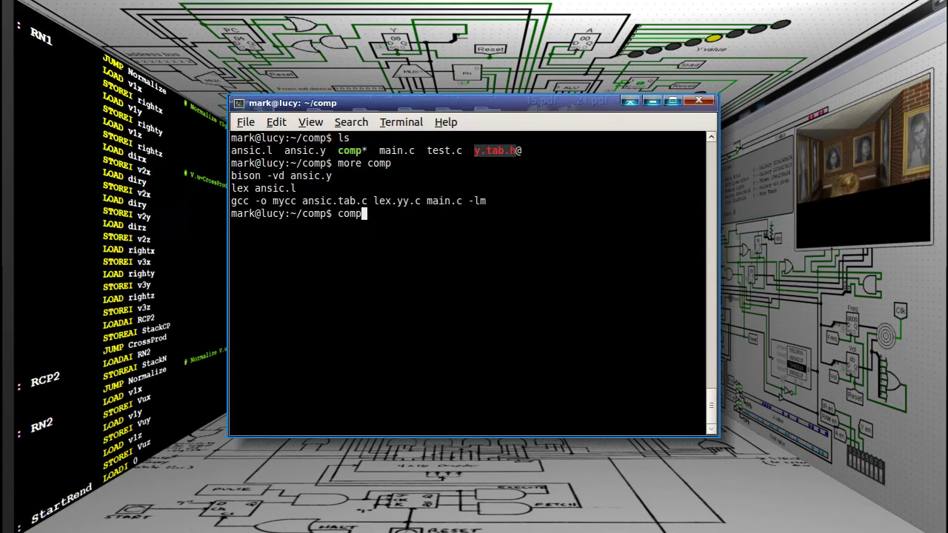
key(Return)
List the generated files, print test.c, and parse it with mycc test.c
text(ls)
key(Return)
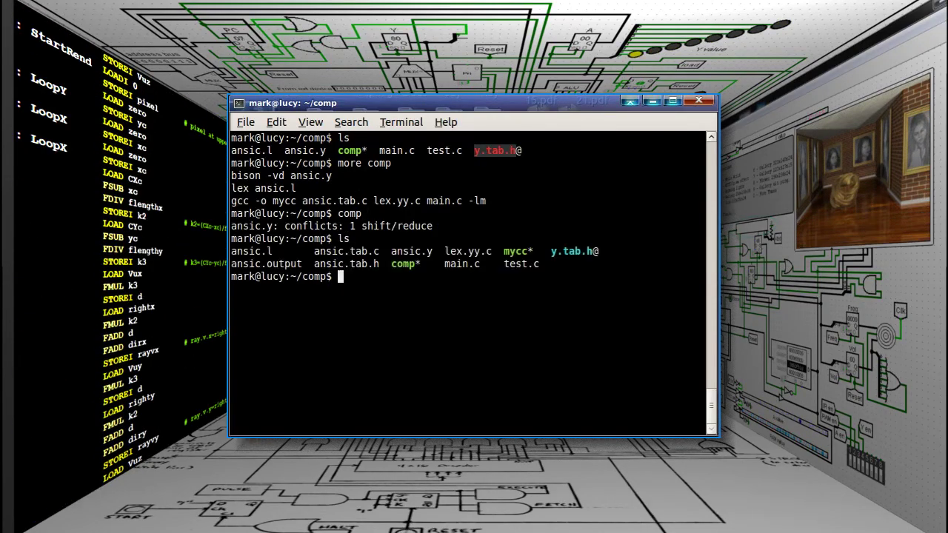
text(more test.c)
key(Return)
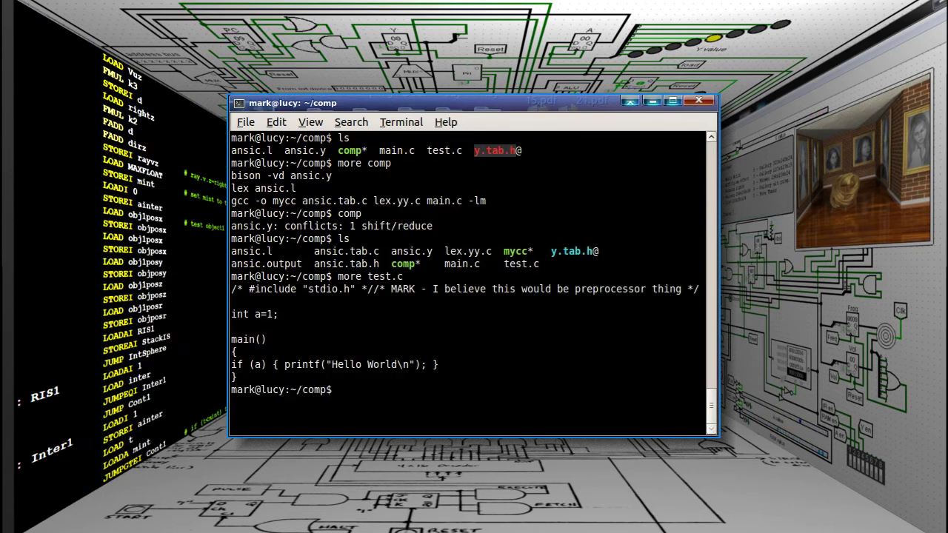
text(mycc test.c)
key(Return)
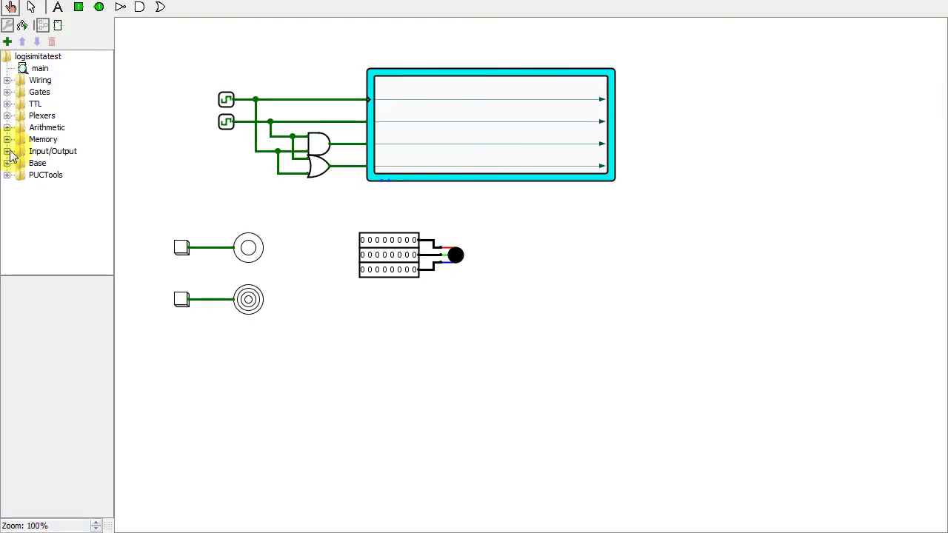
Expand Input/Output and PUCTools in the tree and enable Ticks so the timing diagram draws
click(8, 151)
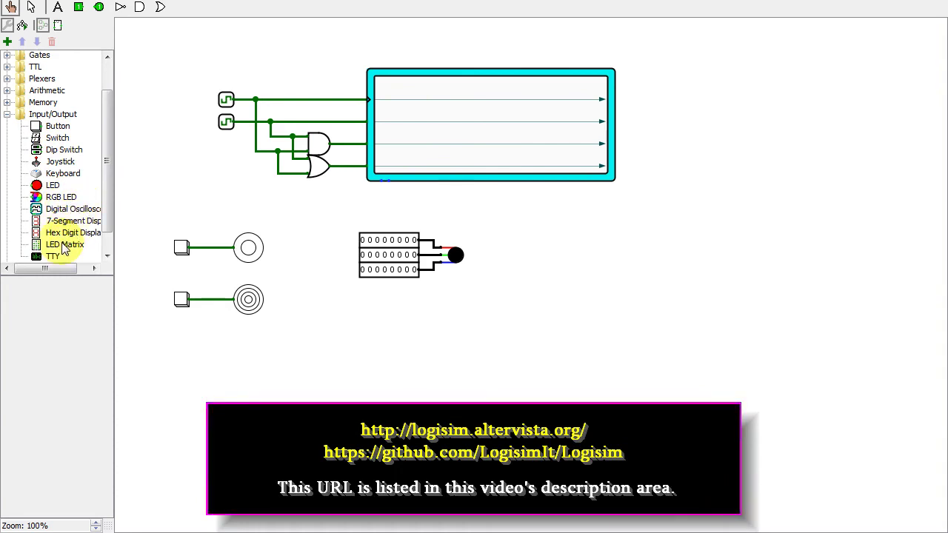
scroll(63, 252, down, 2)
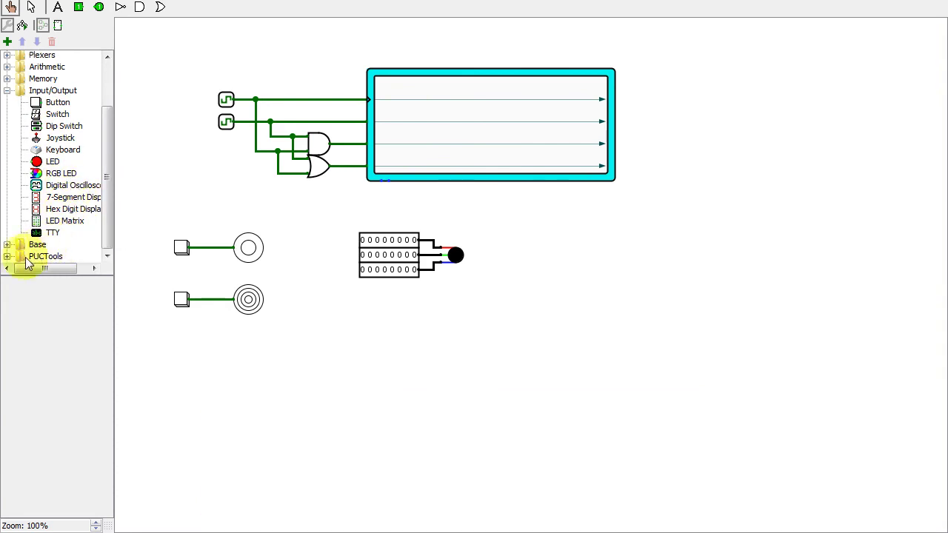
double_click(41, 257)
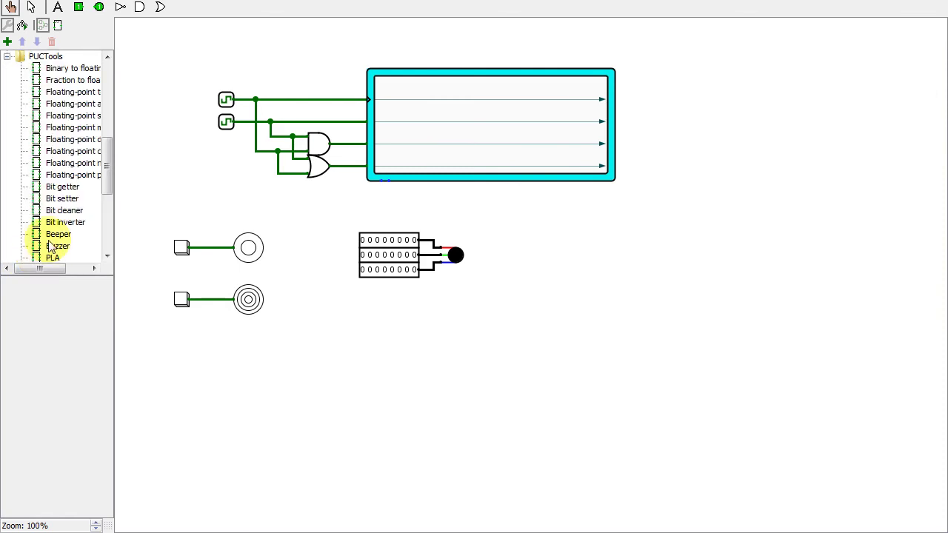
drag(39, 269, 60, 273)
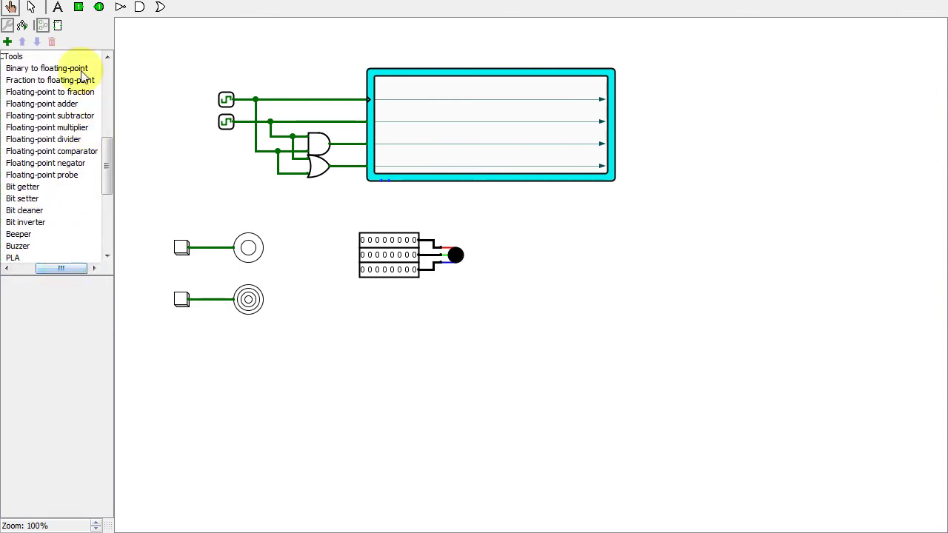
scroll(50, 215, down, 2)
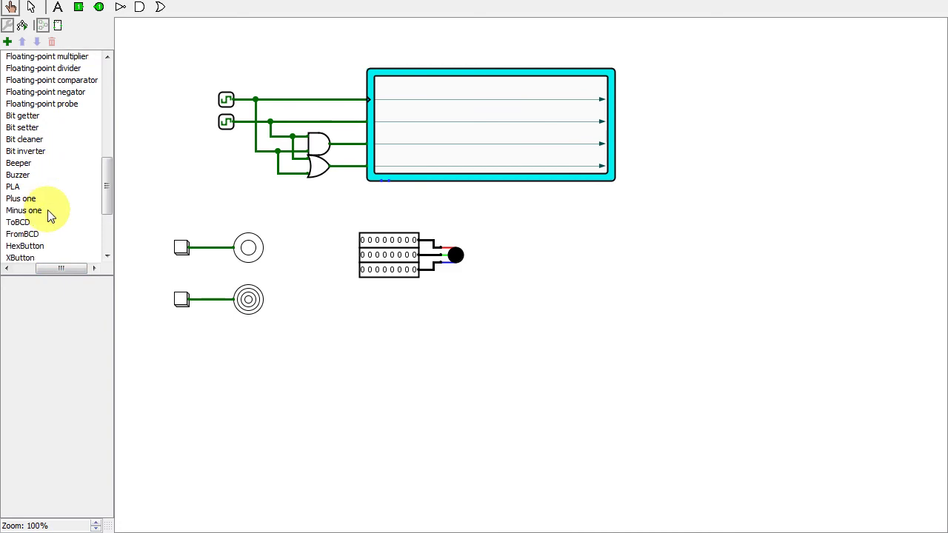
scroll(50, 213, down, 4)
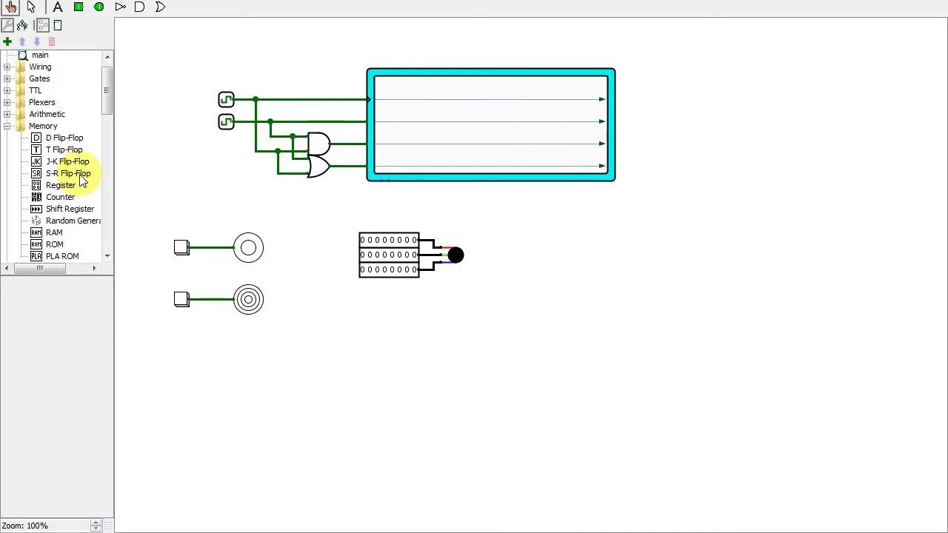
key(alt+s)
click(110, 120)
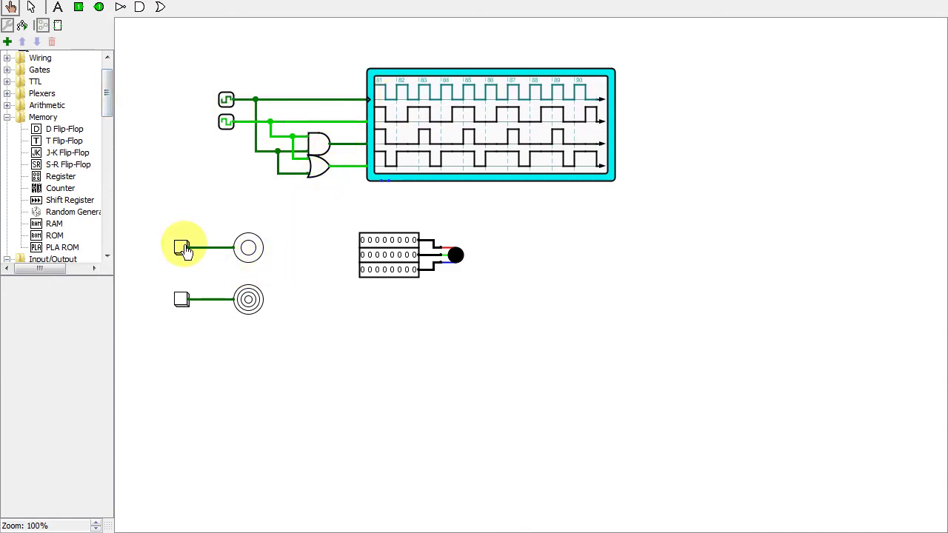
Set bits on the top and middle 8-bit input pins to turn the RGB LED yellow
click(368, 246)
click(367, 244)
click(369, 241)
click(363, 241)
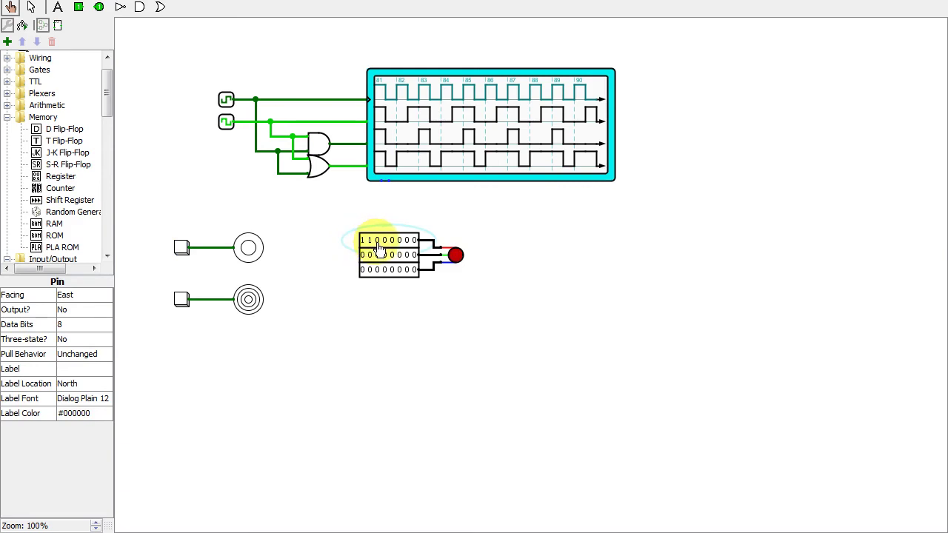
click(384, 242)
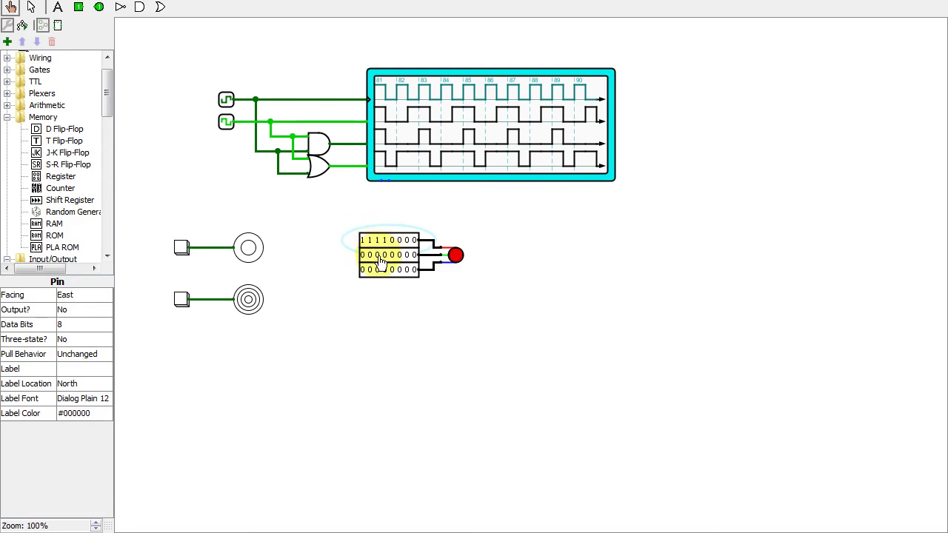
click(392, 255)
click(384, 256)
click(369, 256)
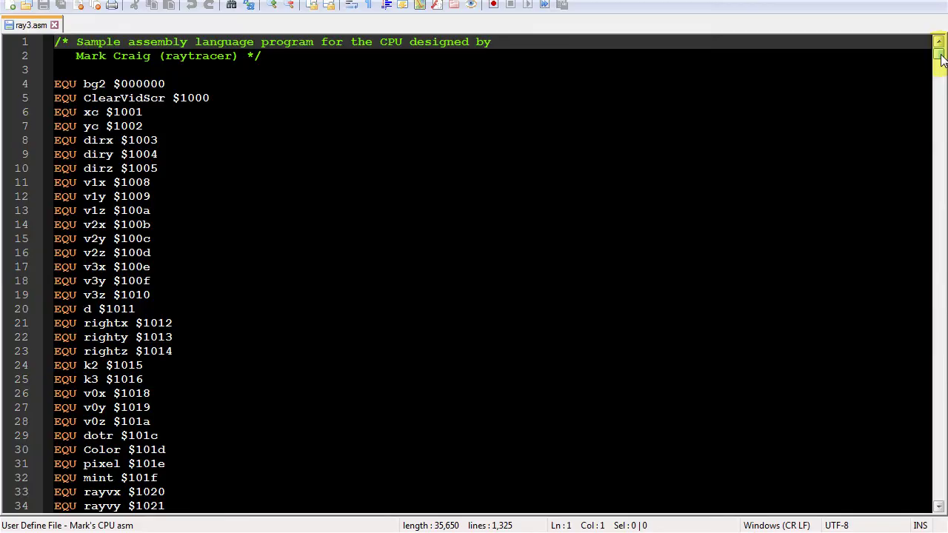
Scroll ray3.asm down to the sphere-intersection code and the closing xres/yres data definitions
drag(940, 59, 936, 333)
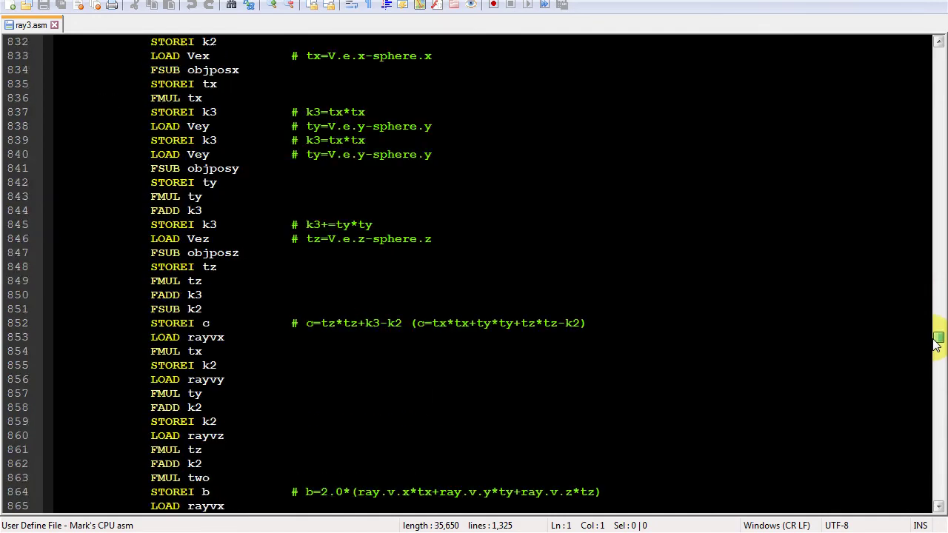